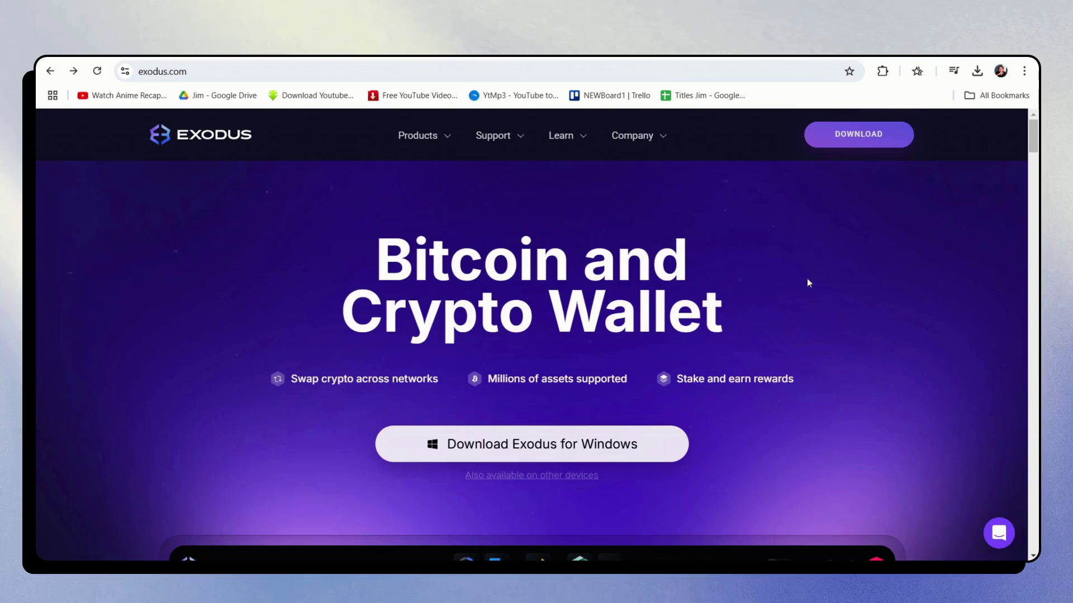
Open the Exodus download page and show the Windows, Mac and Linux desktop download options
scroll(804, 268, down, 5)
scroll(838, 223, up, 5)
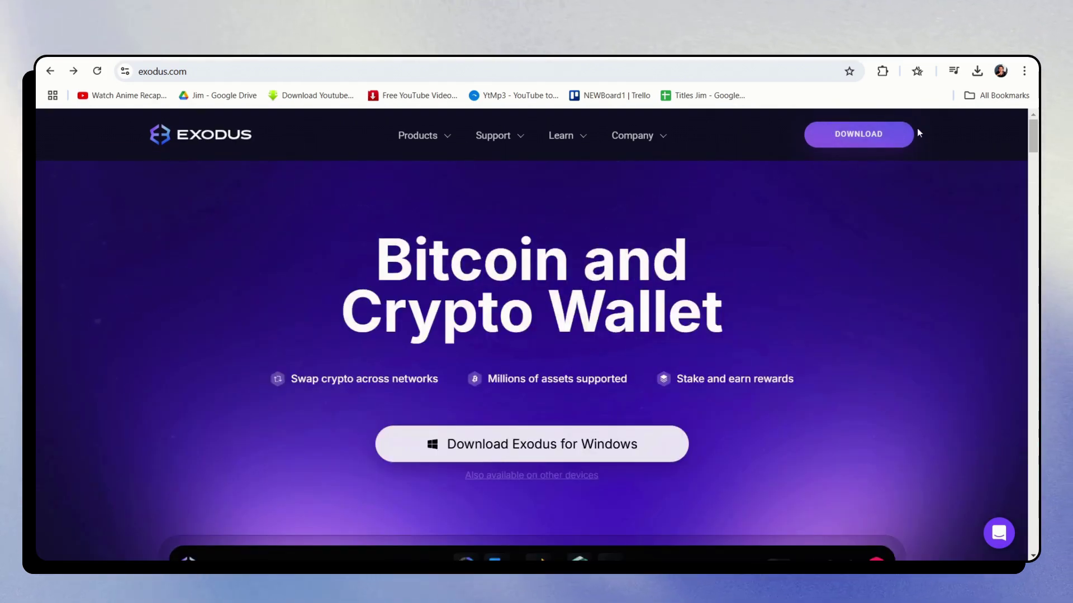
click(870, 146)
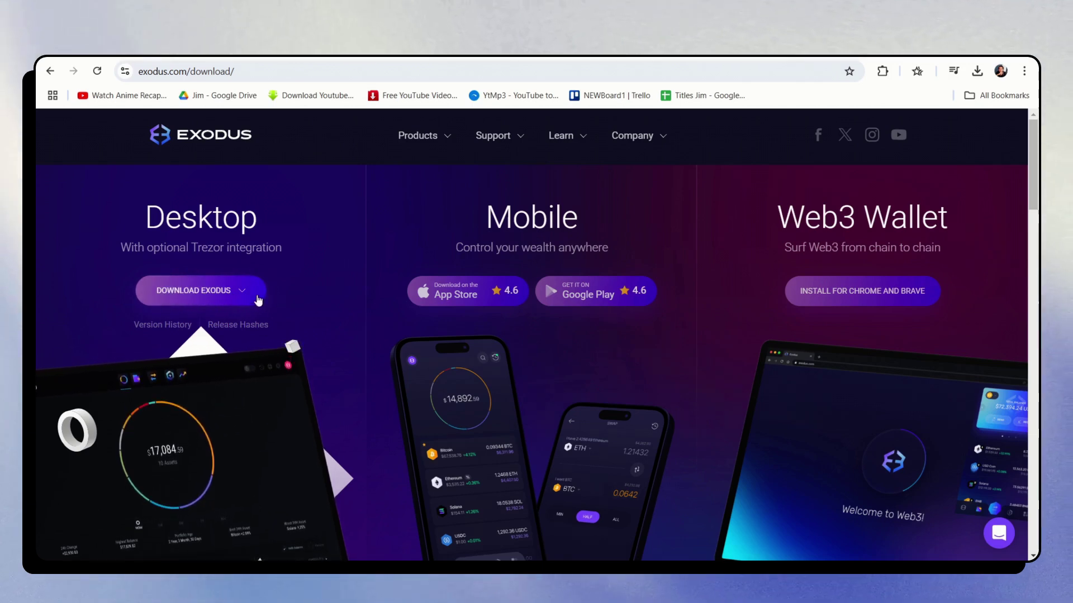
click(254, 295)
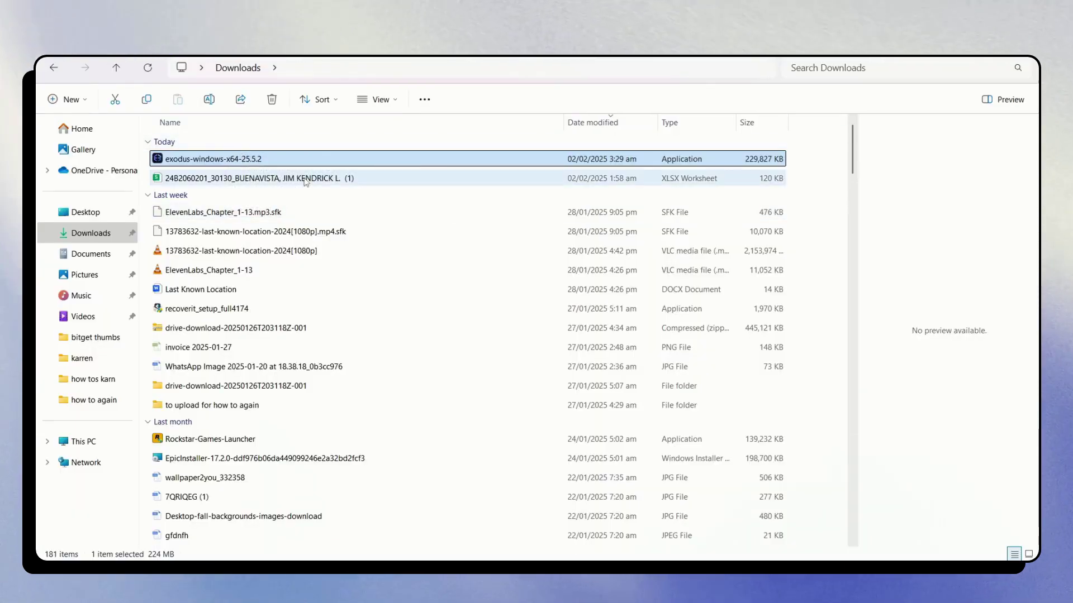
Run the exodus-windows-x64-25.5.2 installer, then launch Exodus from its desktop shortcut
double_click(274, 161)
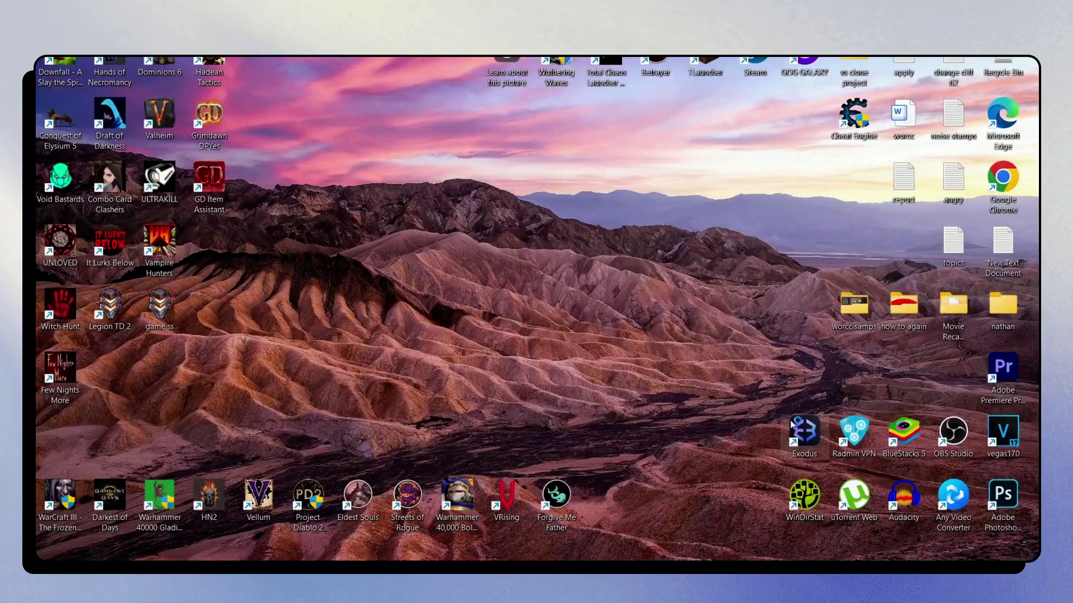
double_click(792, 425)
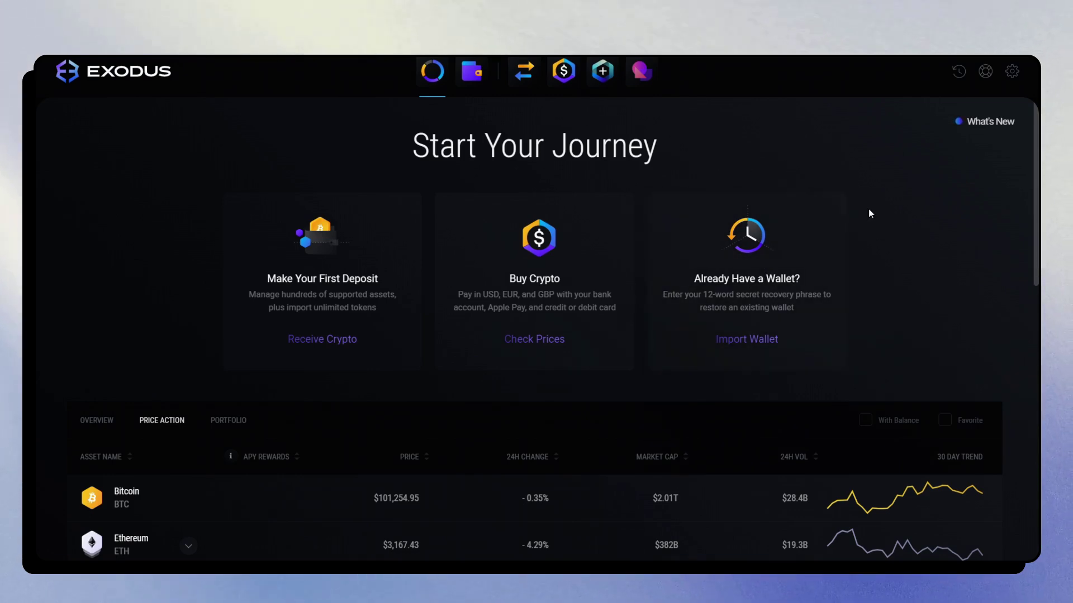
Choose Import Wallet and confirm the restart into the 12-word Restore Wallet screen
click(783, 266)
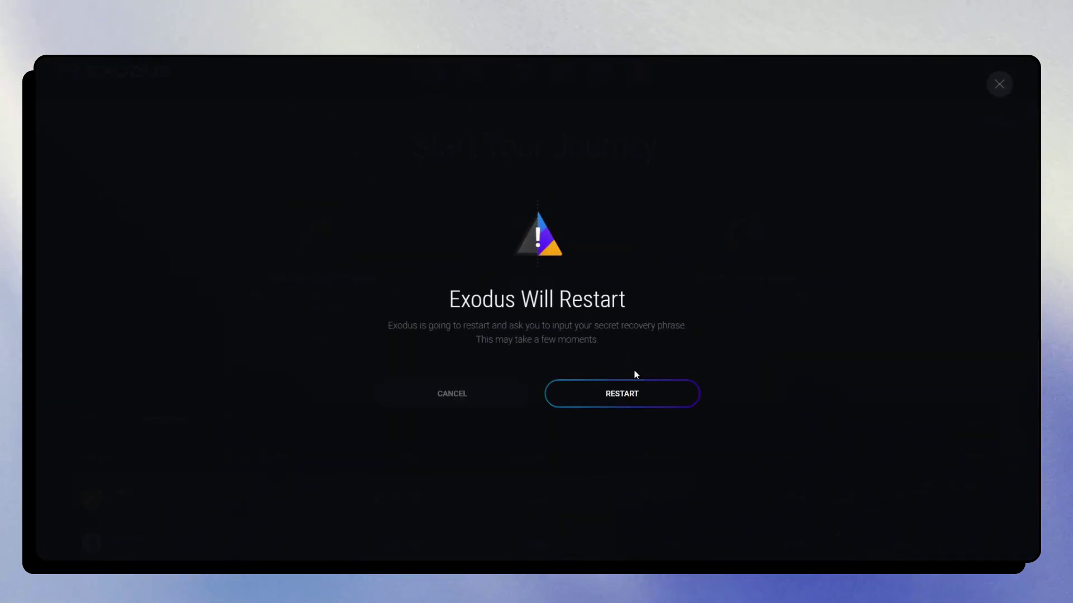
click(644, 390)
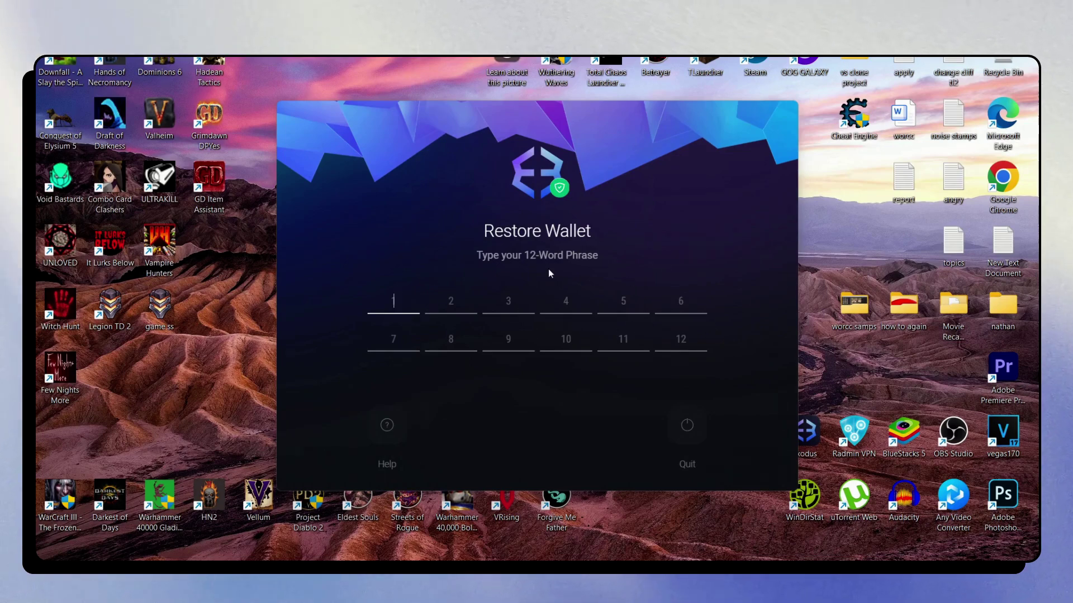
Quit restore, reopen Exodus and accept the secret-phrase risk warning in backup settings
click(688, 426)
double_click(804, 431)
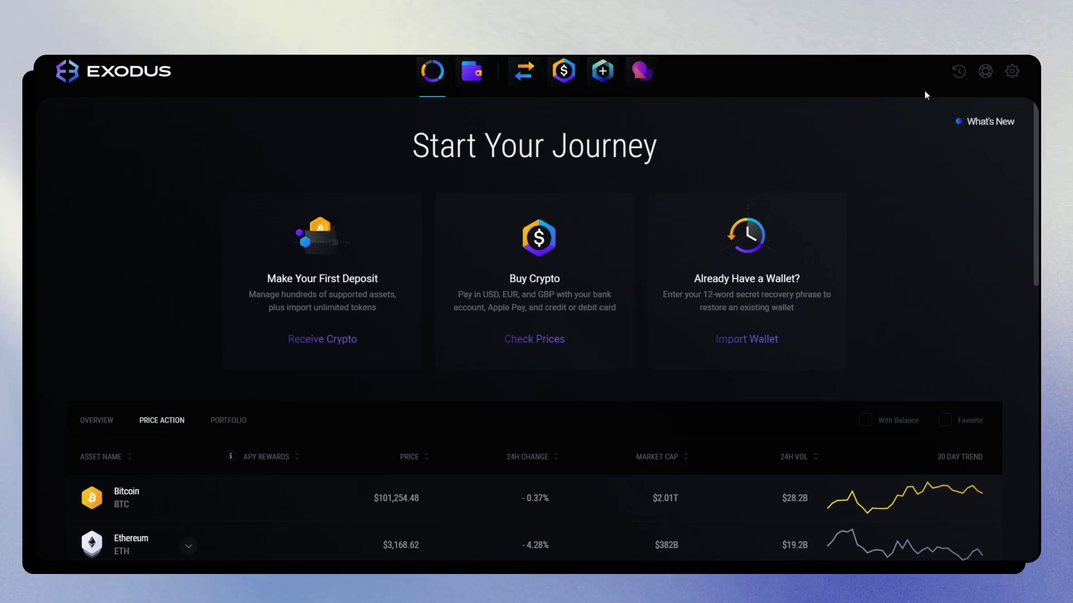
click(1012, 72)
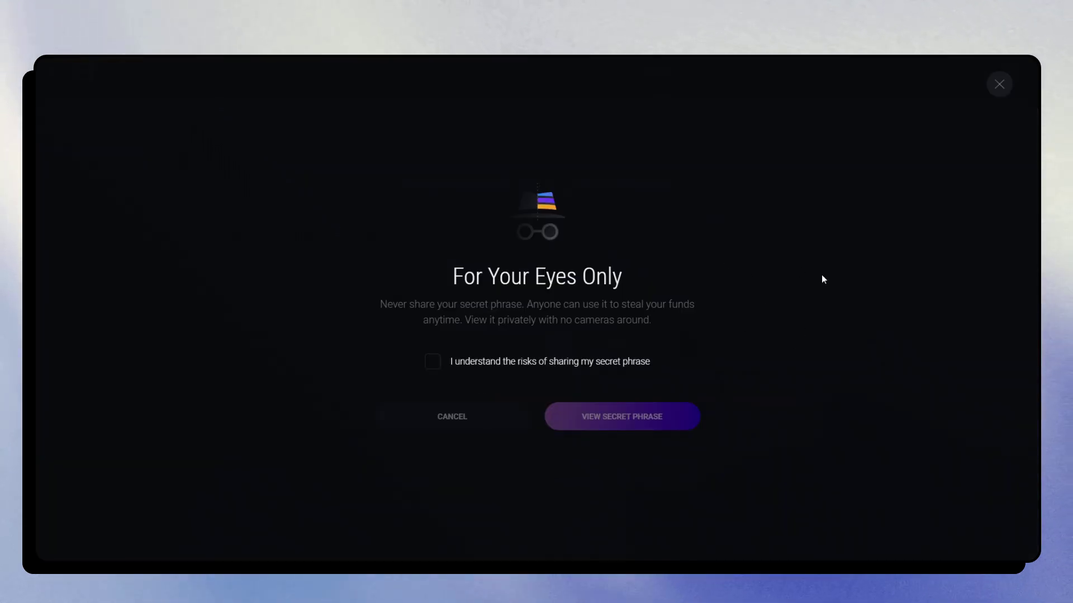
click(643, 362)
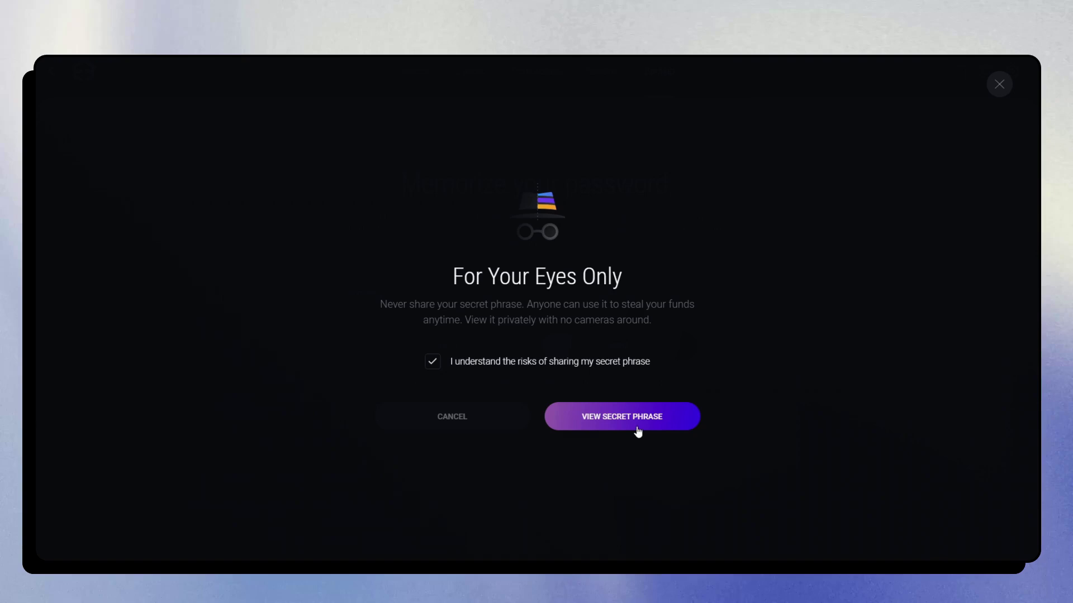
Reveal the 12-word secret recovery phrase, write it down and confirm with DONE
click(641, 420)
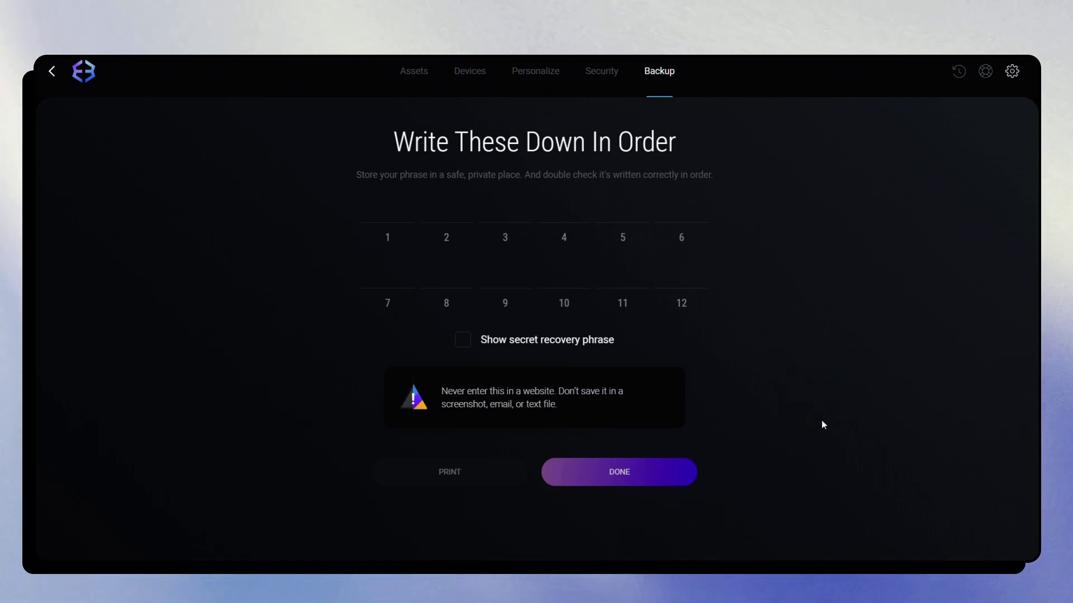
click(597, 480)
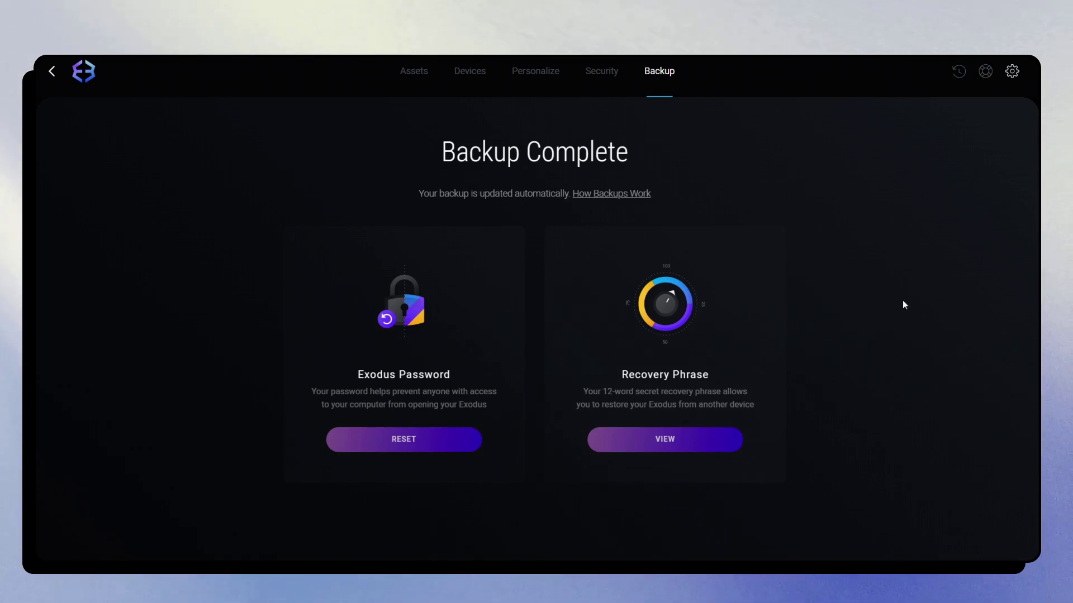
On Additional Security, view the Auto-Lock durations (5 minutes to 2 hours) but keep Never
click(608, 83)
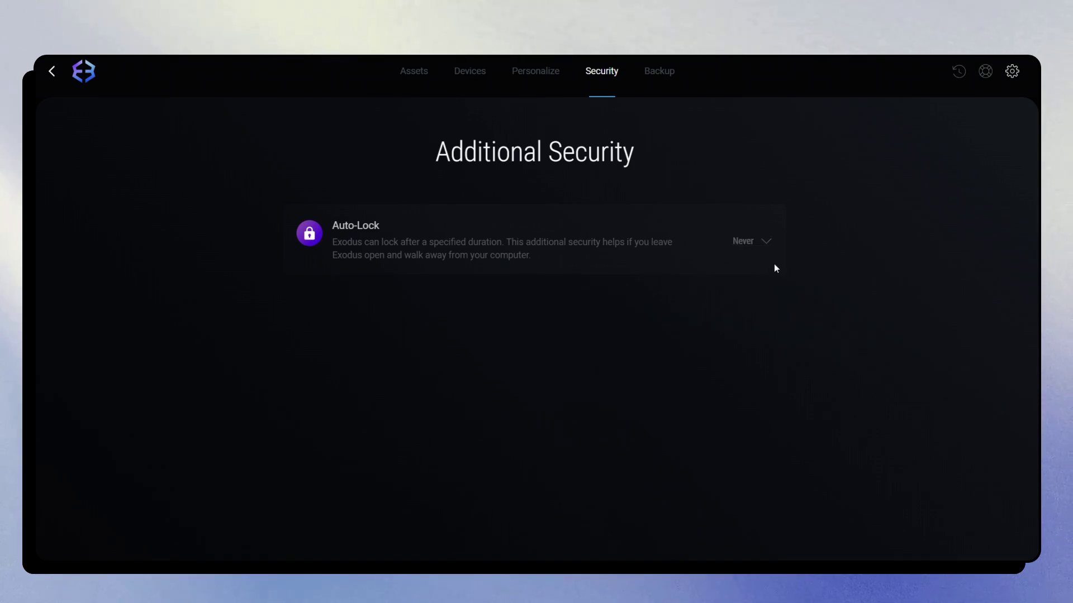
click(744, 242)
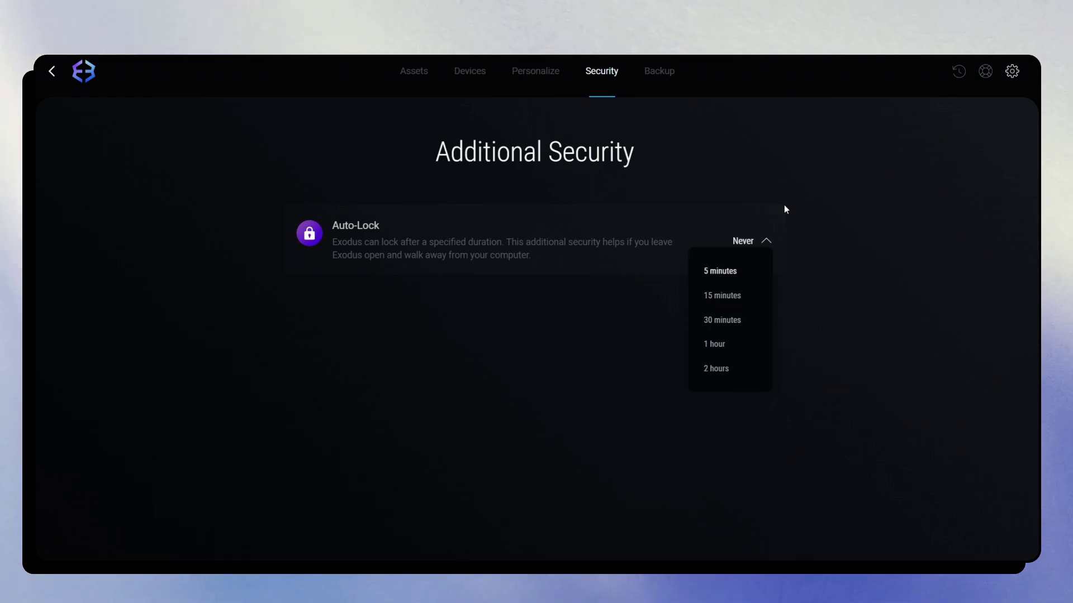
click(731, 191)
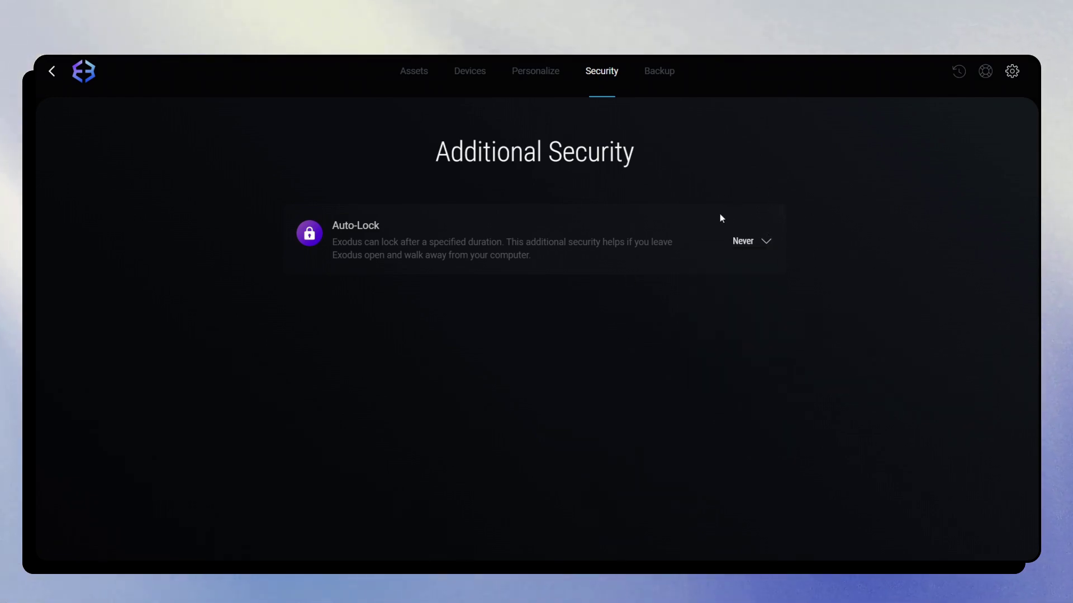
In Personalize, browse the Set Currency list and keep USD as the local currency
click(469, 70)
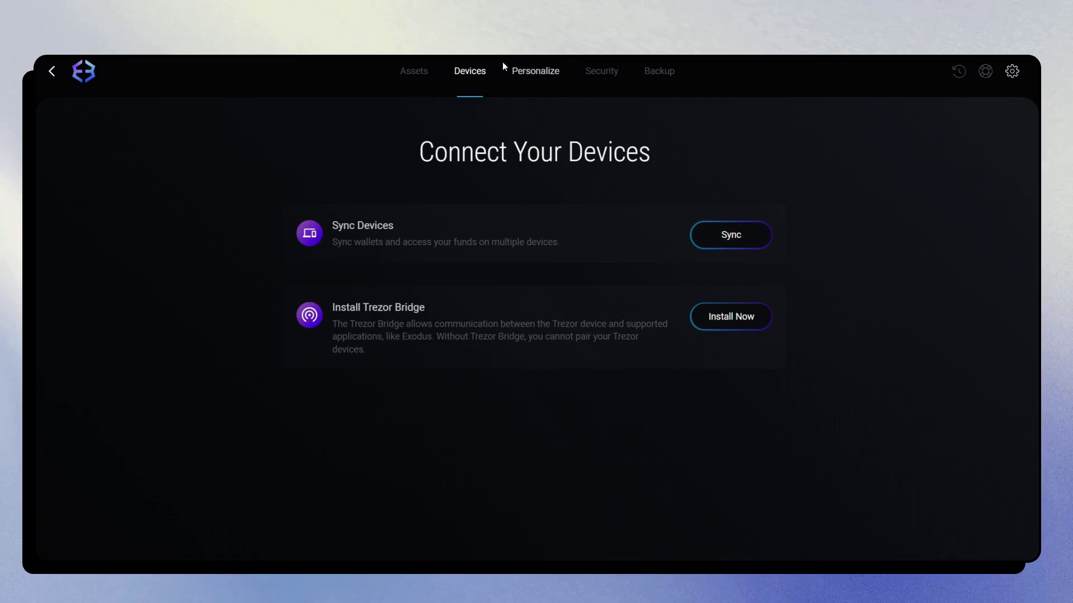
click(542, 74)
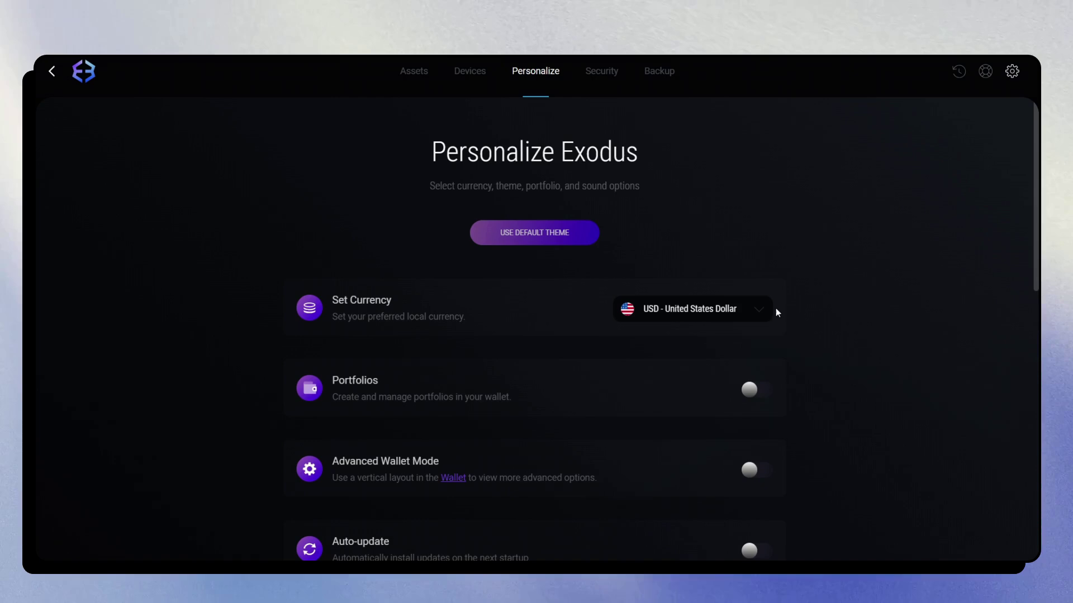
click(712, 307)
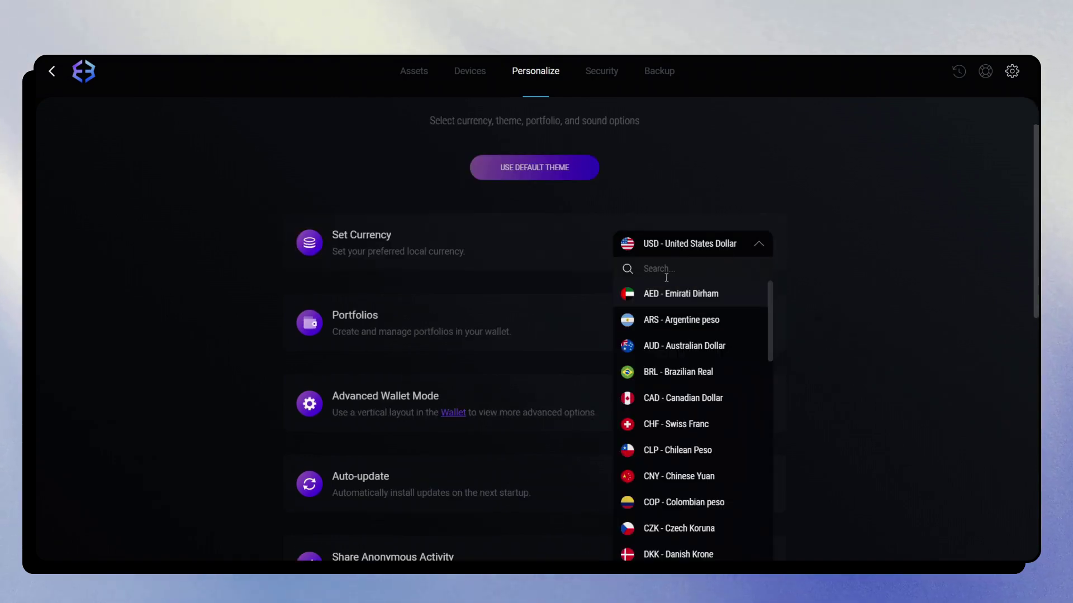
scroll(756, 307, down, 10)
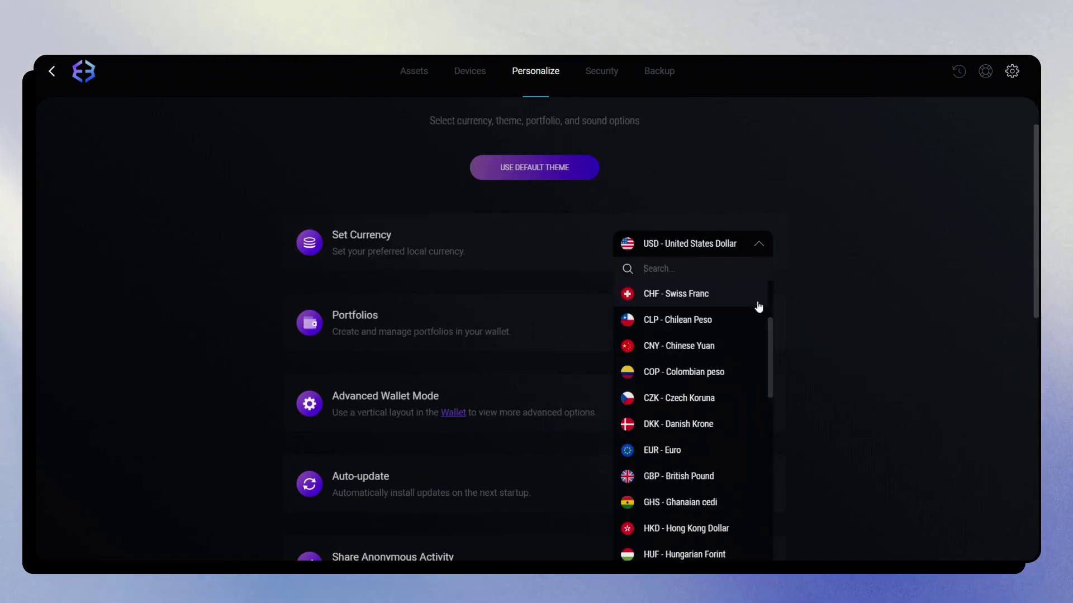
scroll(726, 257, down, 8)
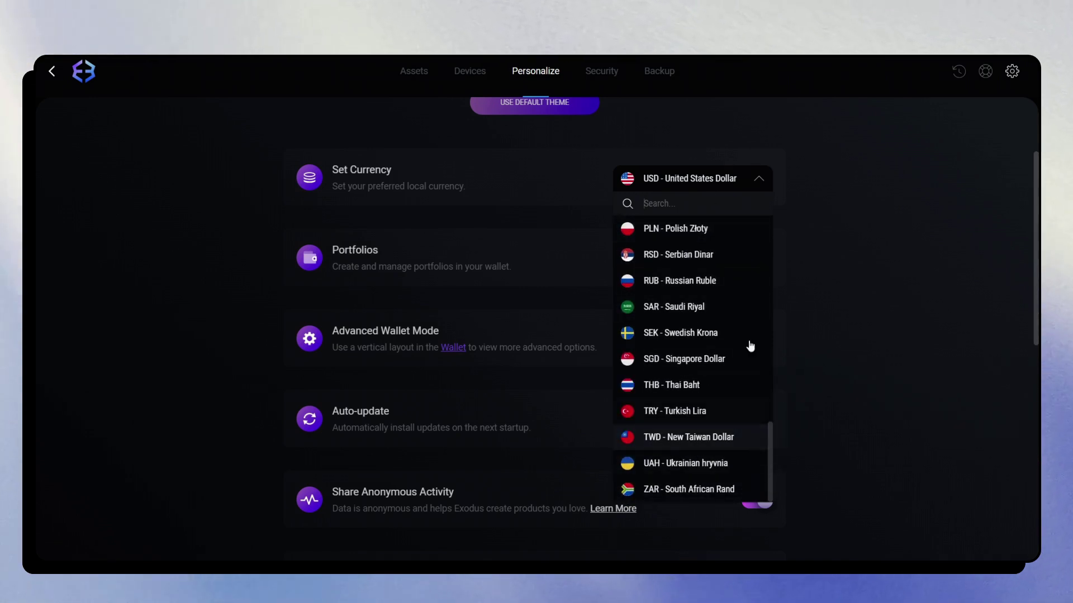
click(732, 164)
Scroll down to Share Anonymous Activity, switched off, and the Colors theme choices
scroll(733, 164, down, 3)
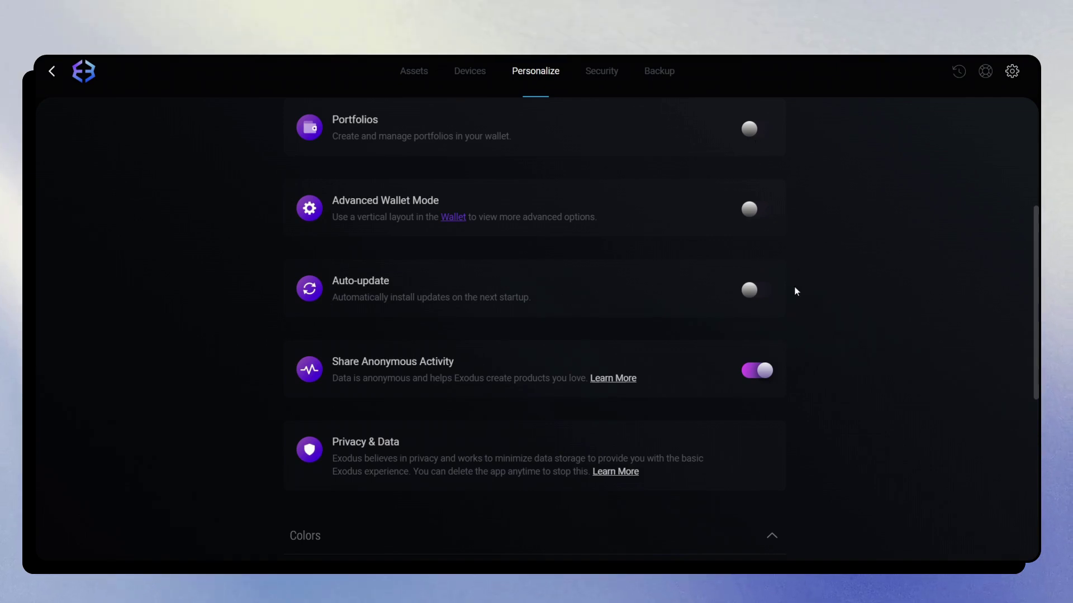
scroll(797, 316, down, 1)
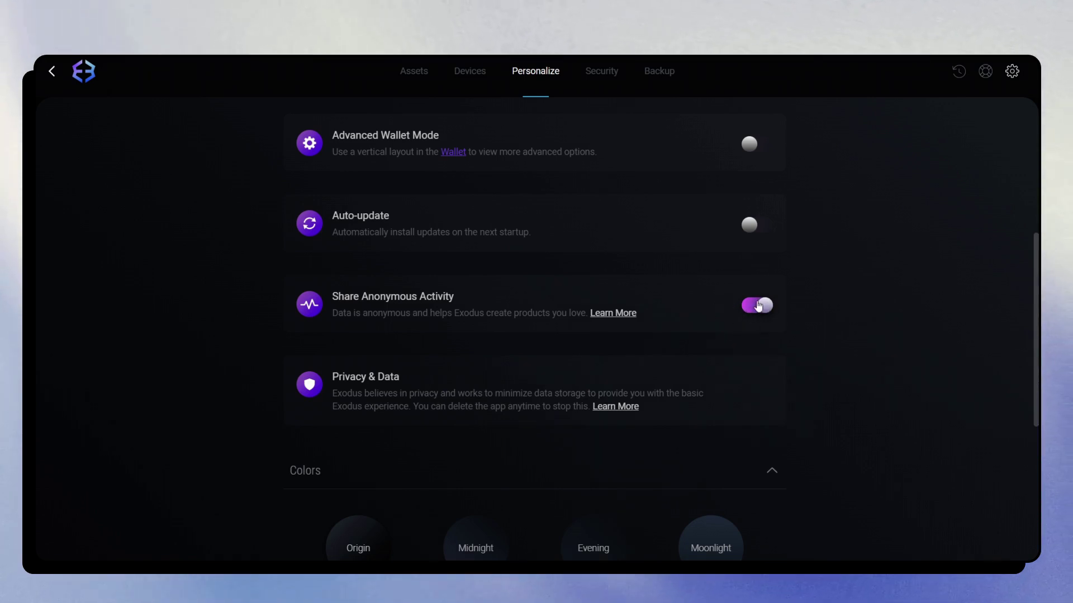
scroll(777, 223, down, 5)
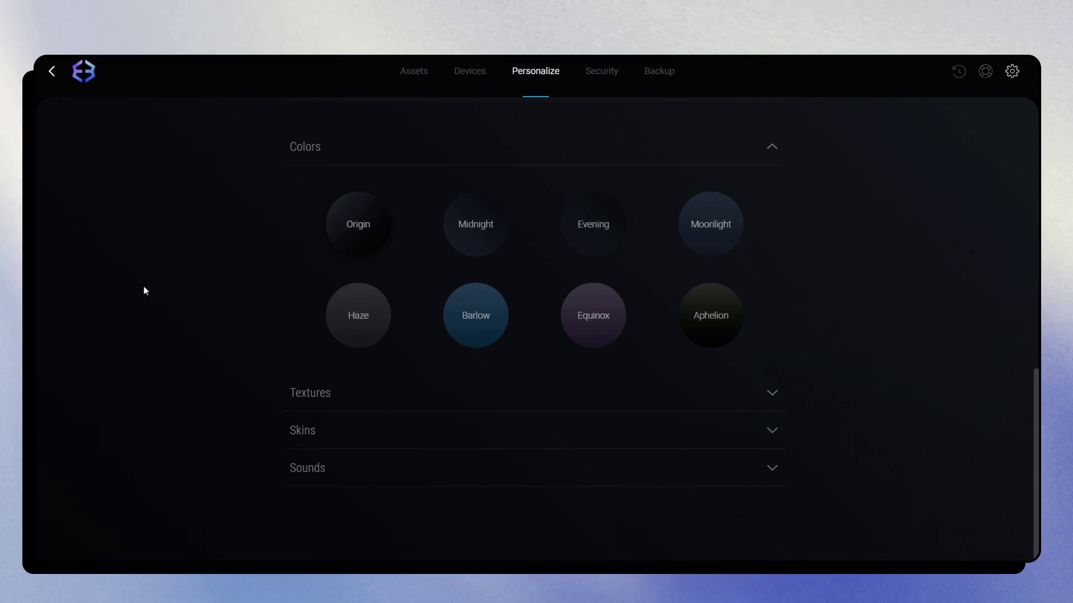
scroll(849, 290, up, 10)
scroll(212, 208, down, 7)
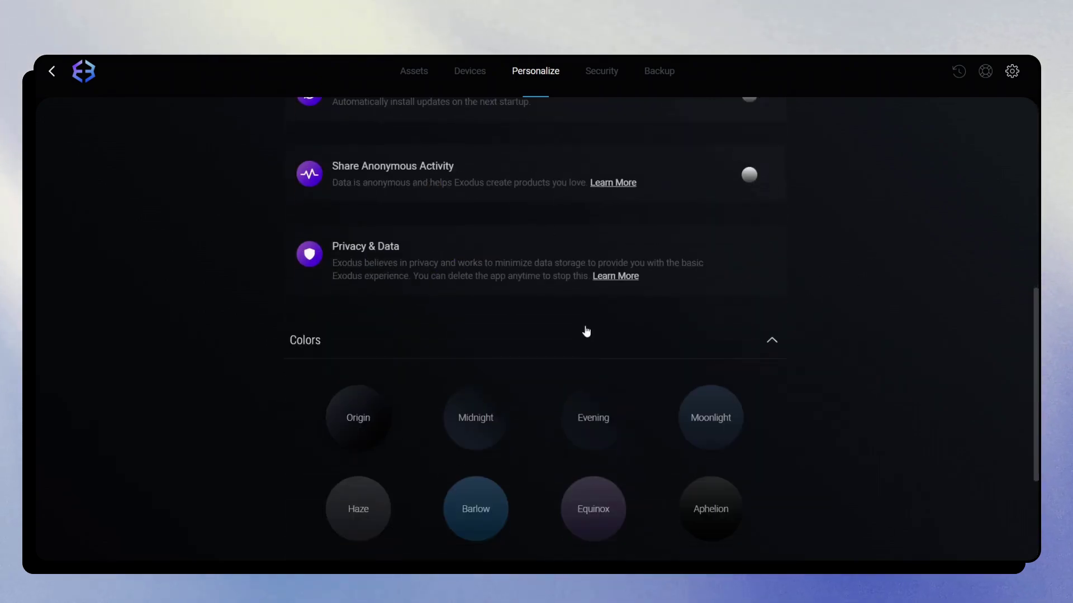
Return to the Devices tab's Connect Your Devices page
click(85, 71)
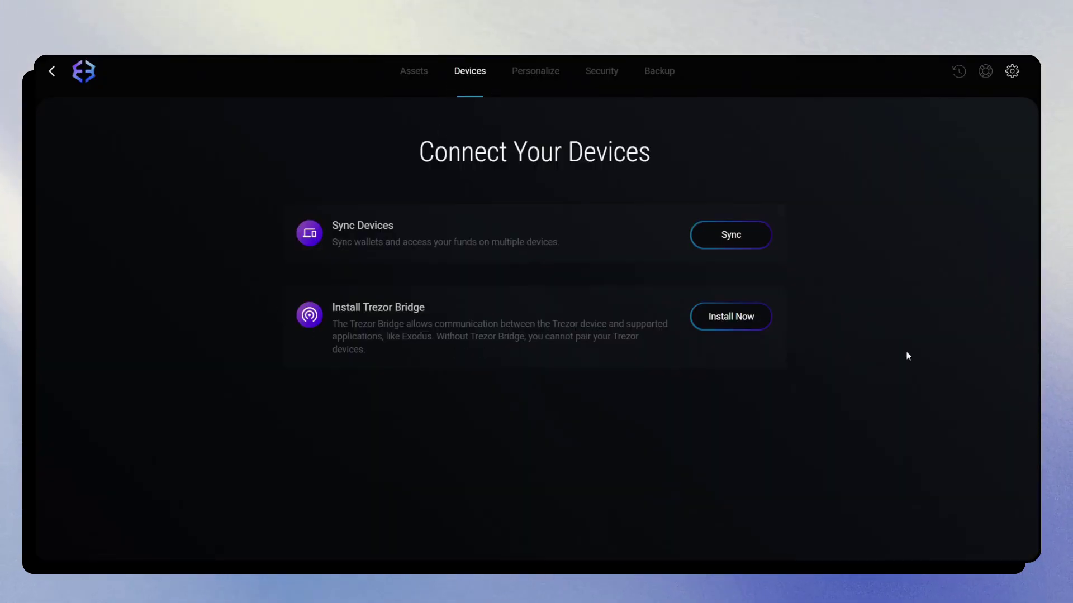
Start the Trezor Bridge installation with Install Now
click(722, 317)
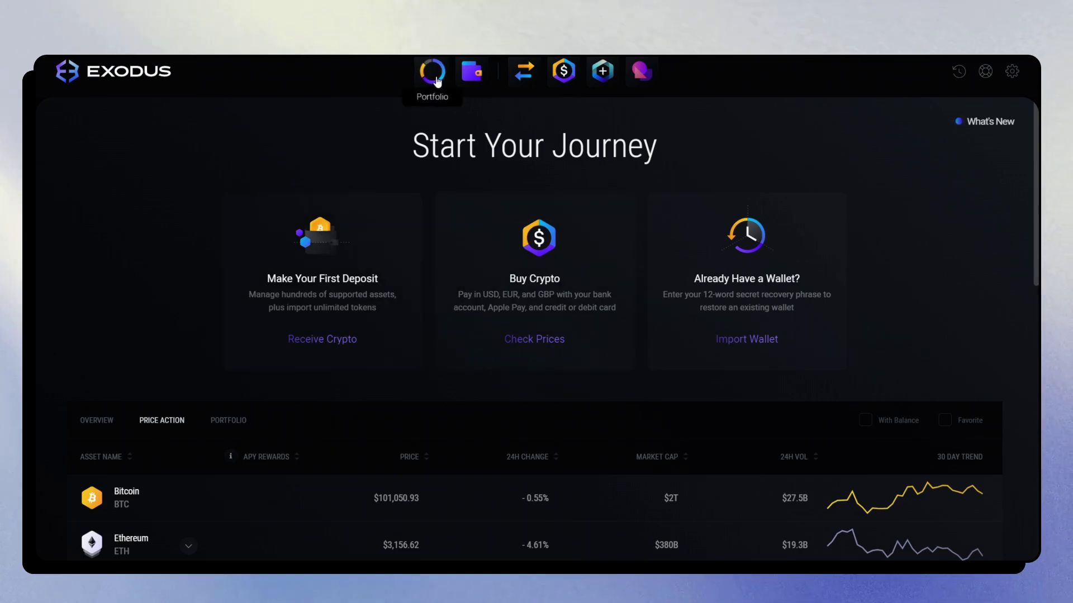
scroll(431, 352, down, 3)
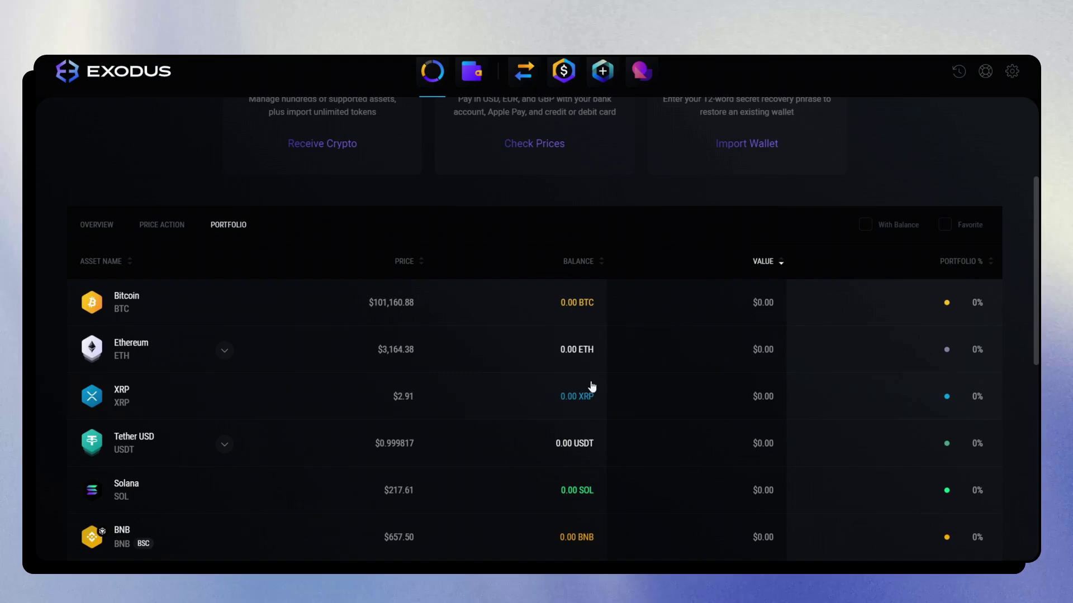
scroll(603, 355, up, 2)
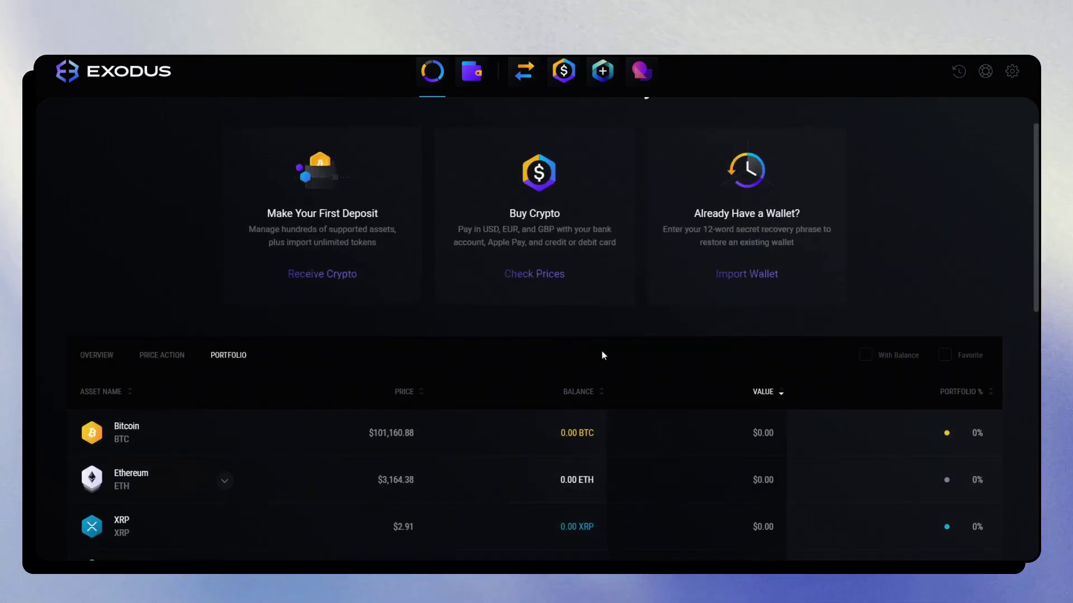
scroll(335, 232, down, 3)
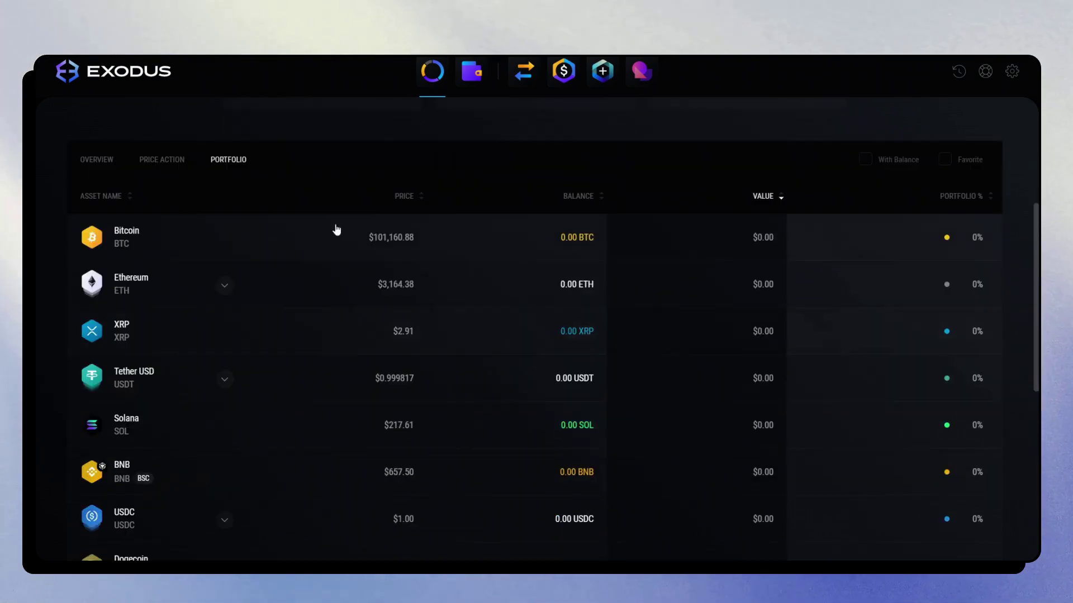
scroll(386, 162, up, 3)
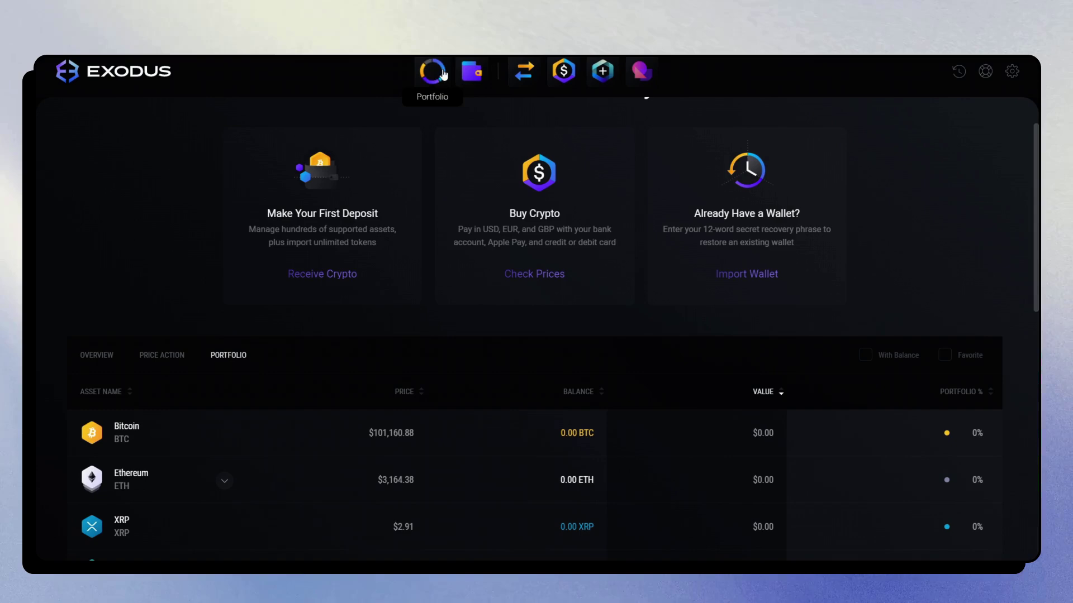
scroll(820, 492, down, 2)
scroll(815, 414, down, 7)
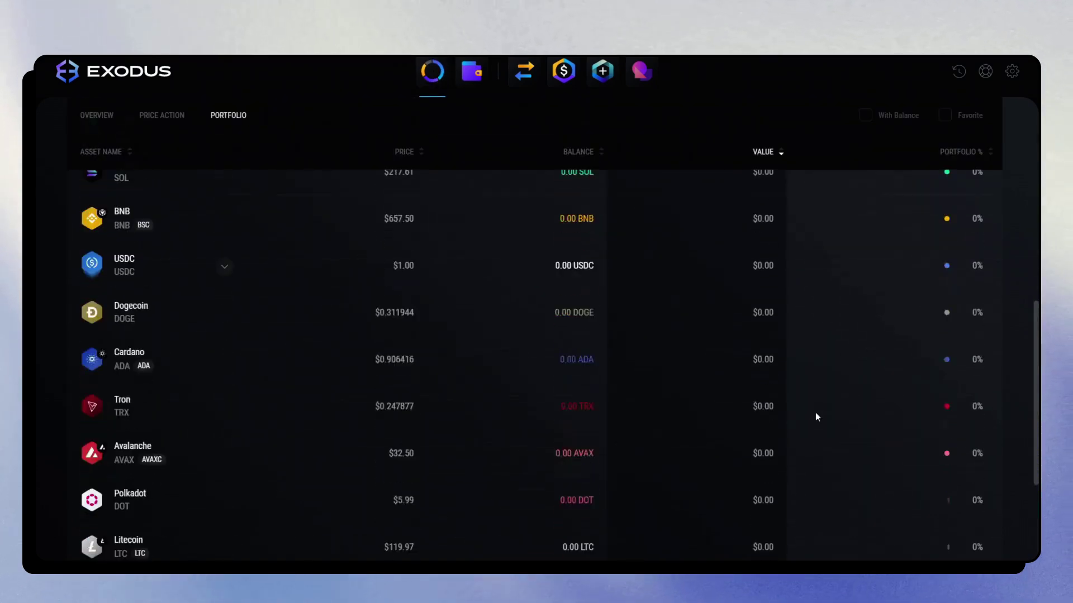
scroll(815, 414, up, 10)
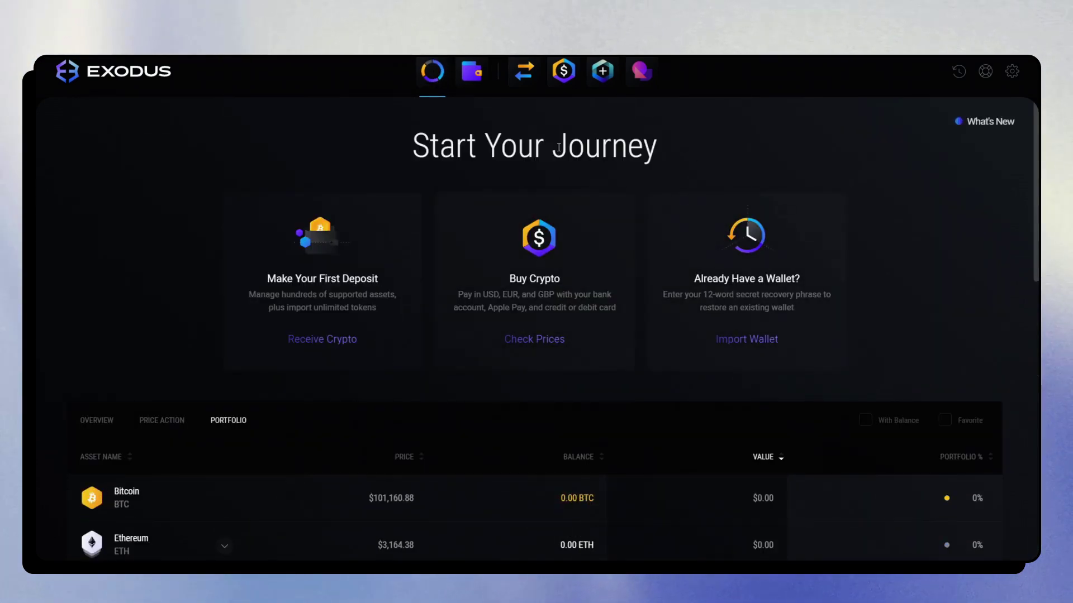
Browse the wallet's coin row and addable-asset list, then return to the Bitcoin page (0 BTC)
click(471, 71)
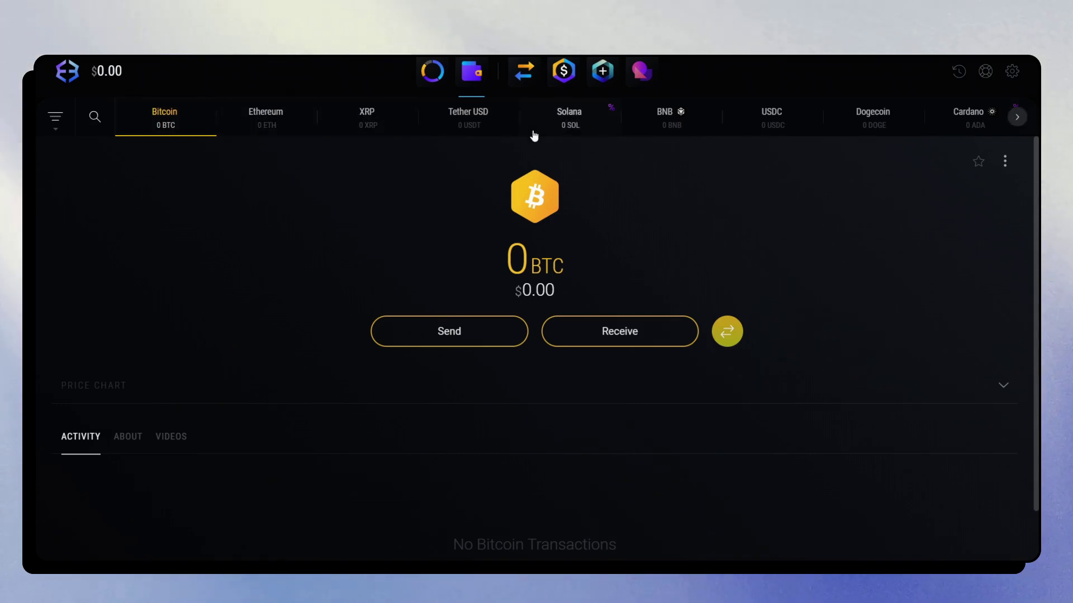
click(1017, 117)
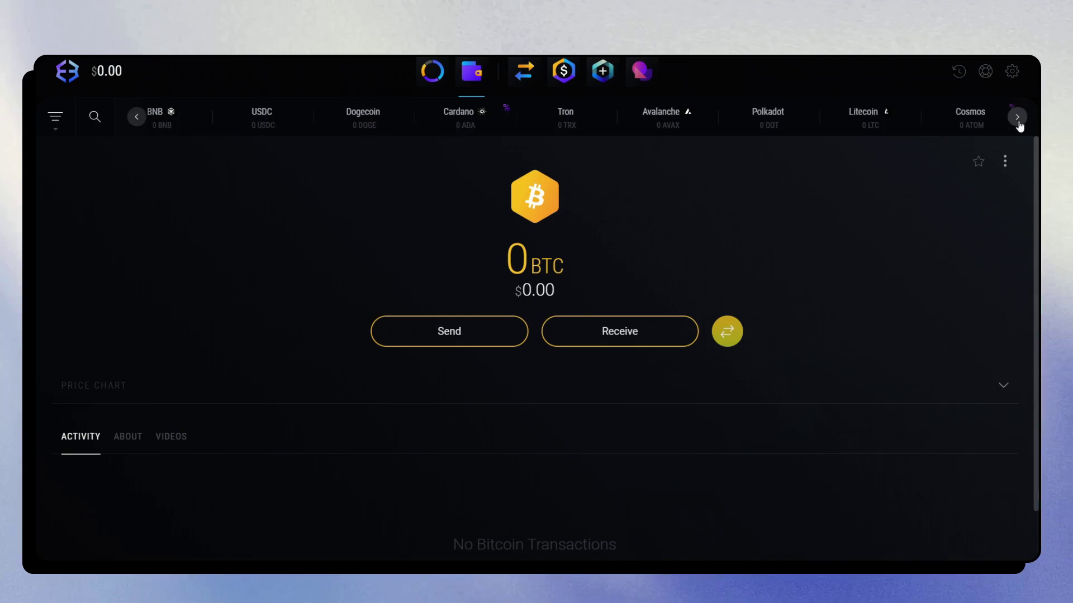
click(1017, 117)
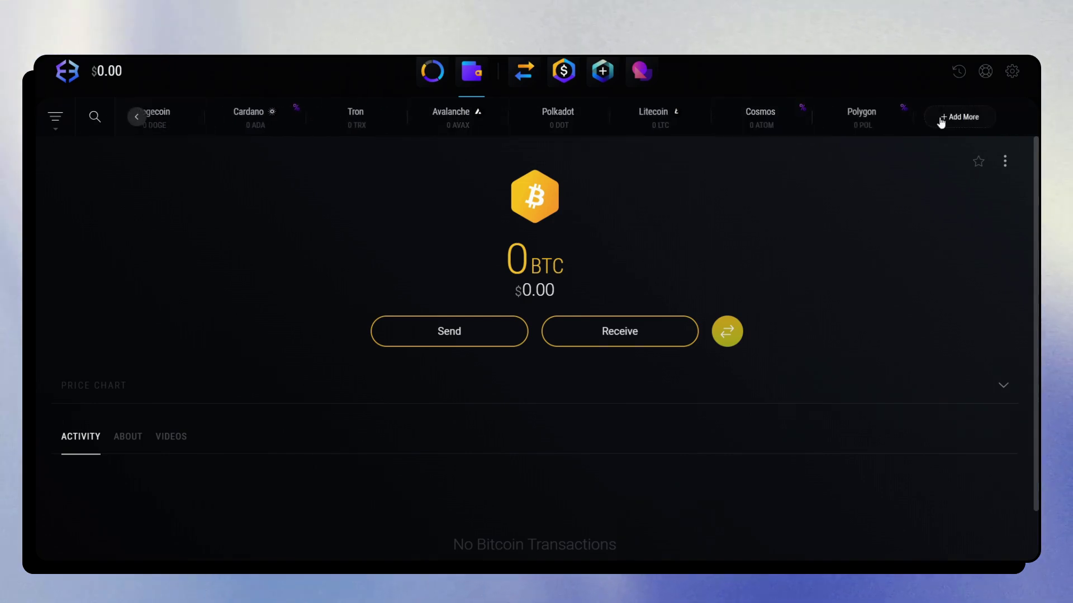
click(962, 124)
scroll(705, 272, down, 5)
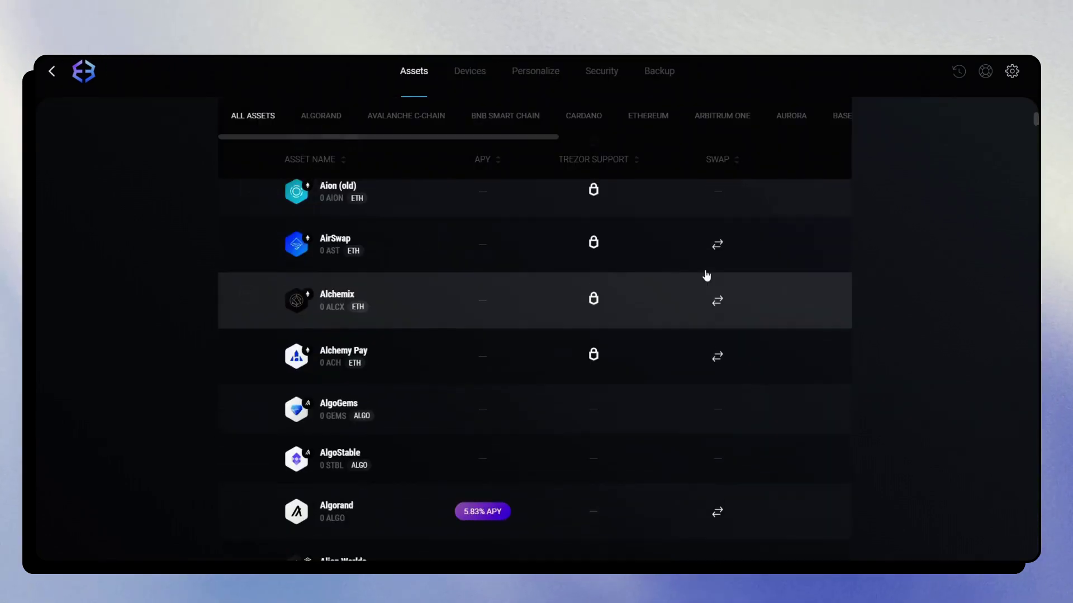
scroll(705, 275, up, 5)
key(Escape)
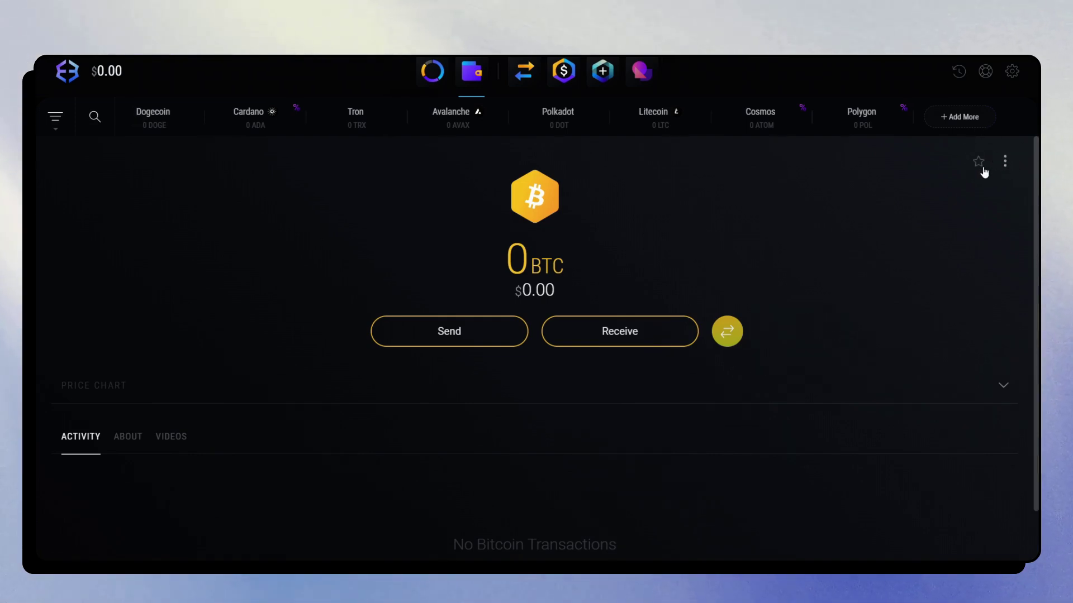
Enable Multiple Addresses in Bitcoin's Advanced Options, leaving Legacy and Taproot Address off
click(1005, 162)
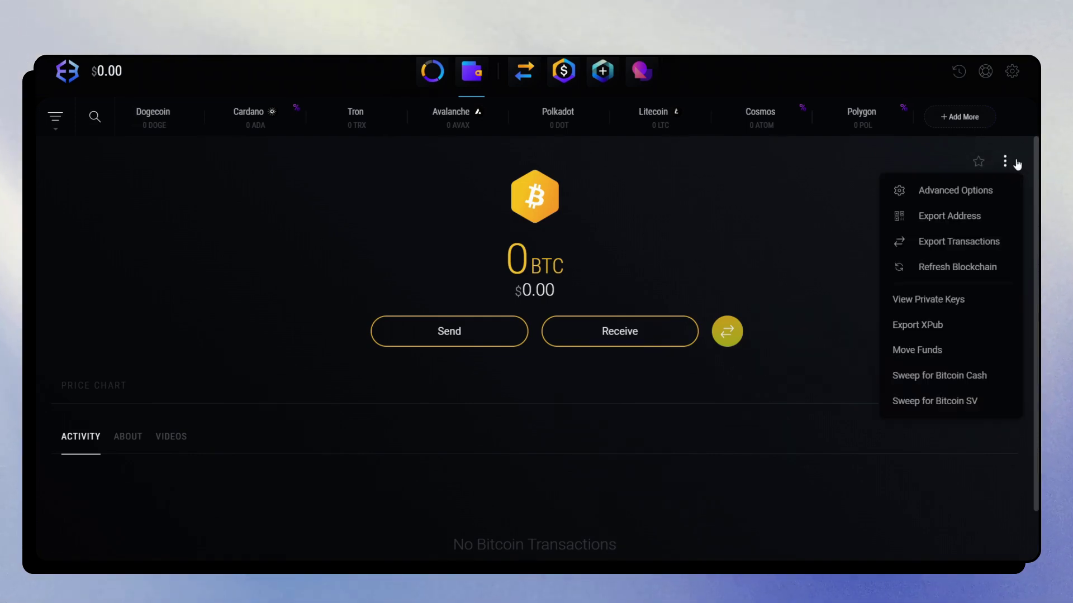
click(967, 192)
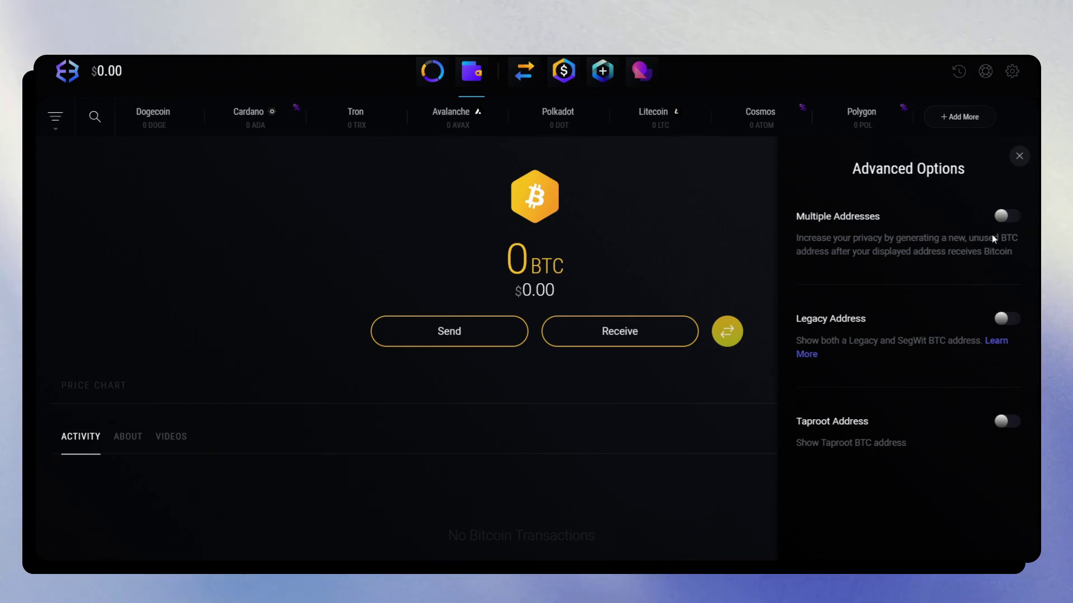
click(1000, 216)
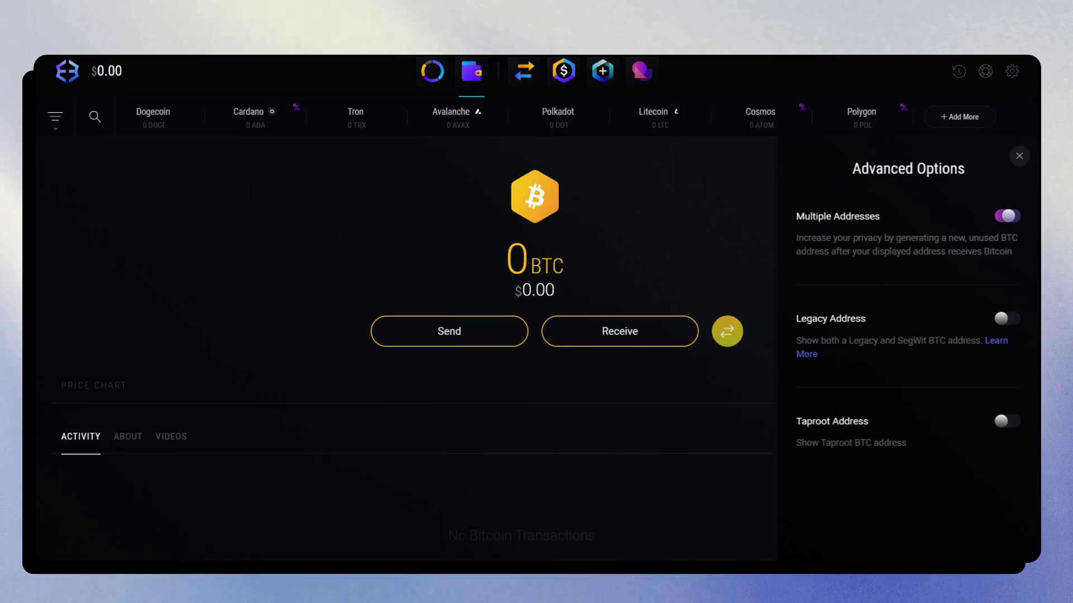
Close Bitcoin's Advanced Options and switch to the Tether USD wallet page showing 0 USDT
click(642, 257)
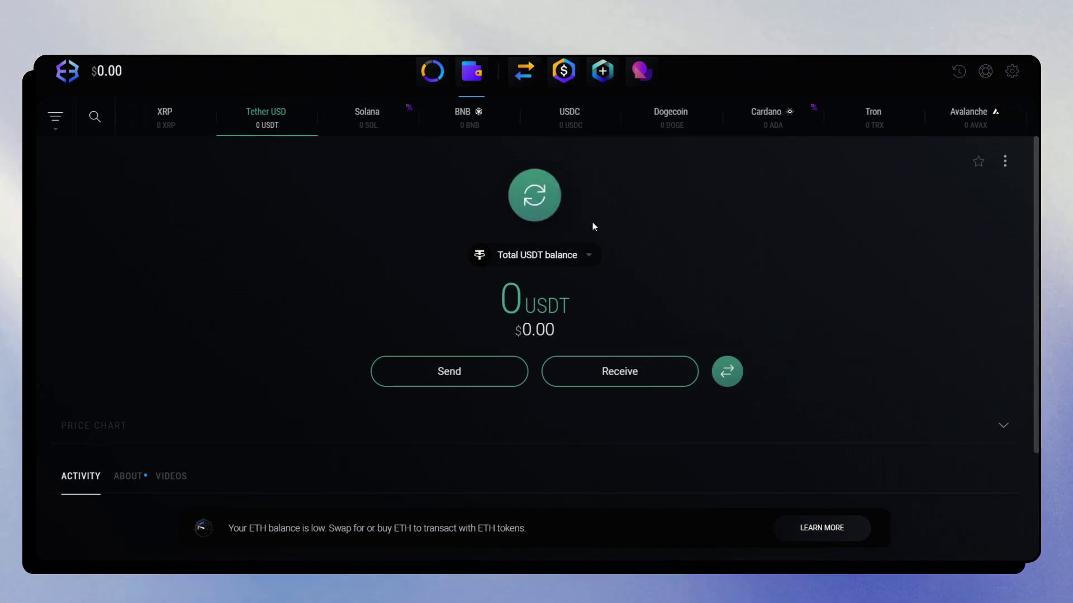
click(534, 196)
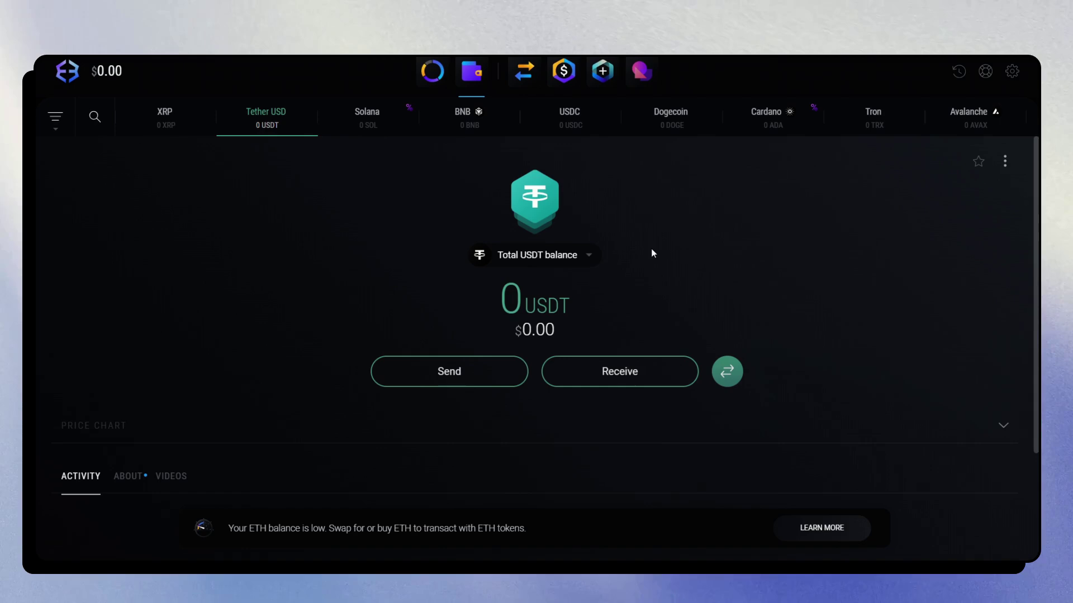
Switch Tether USD to the Ethereum network and display its receiving address
click(576, 255)
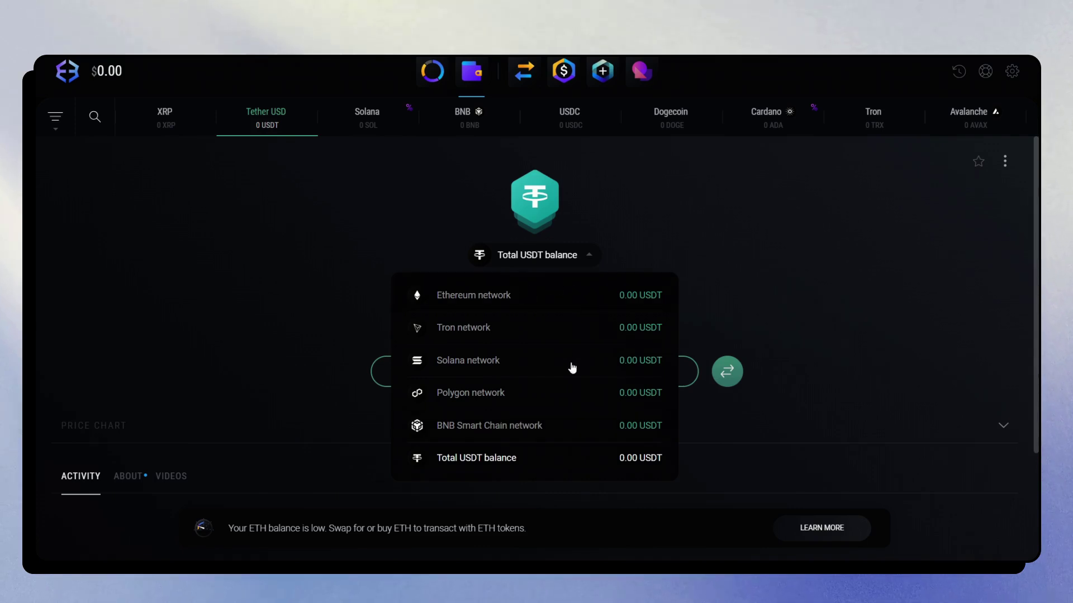
click(513, 310)
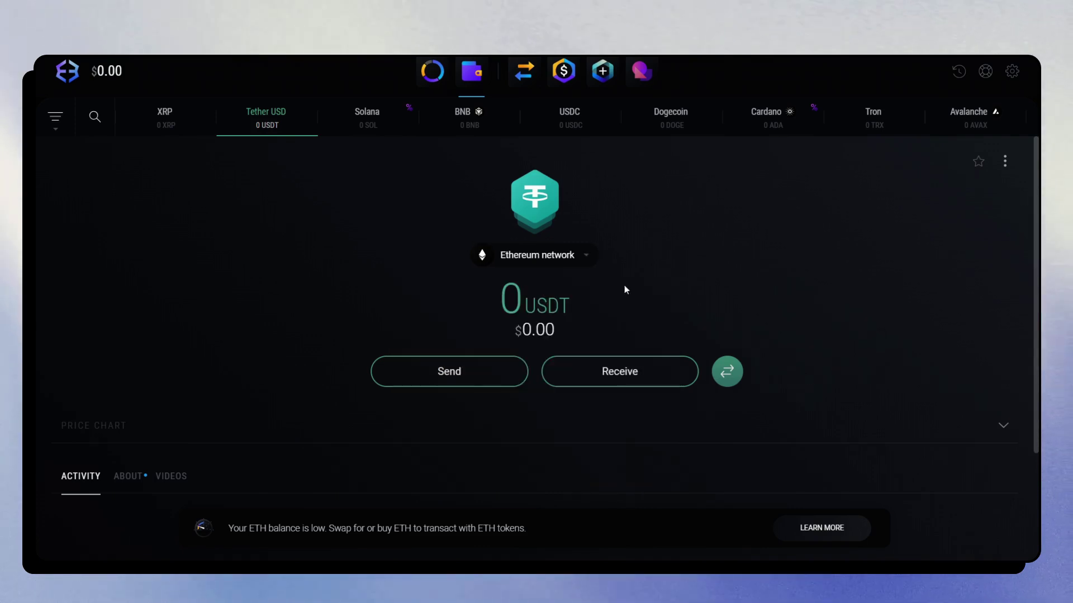
click(620, 371)
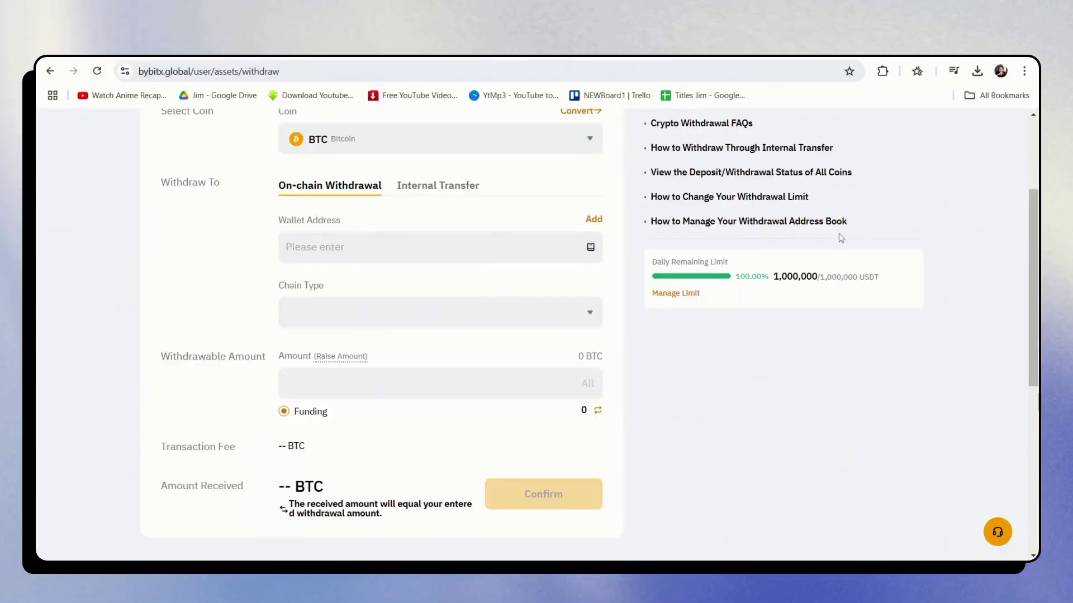
Withdraw USDT to the pasted wallet address on Ethereum (ERC20) with amount 100
scroll(527, 175, up, 2)
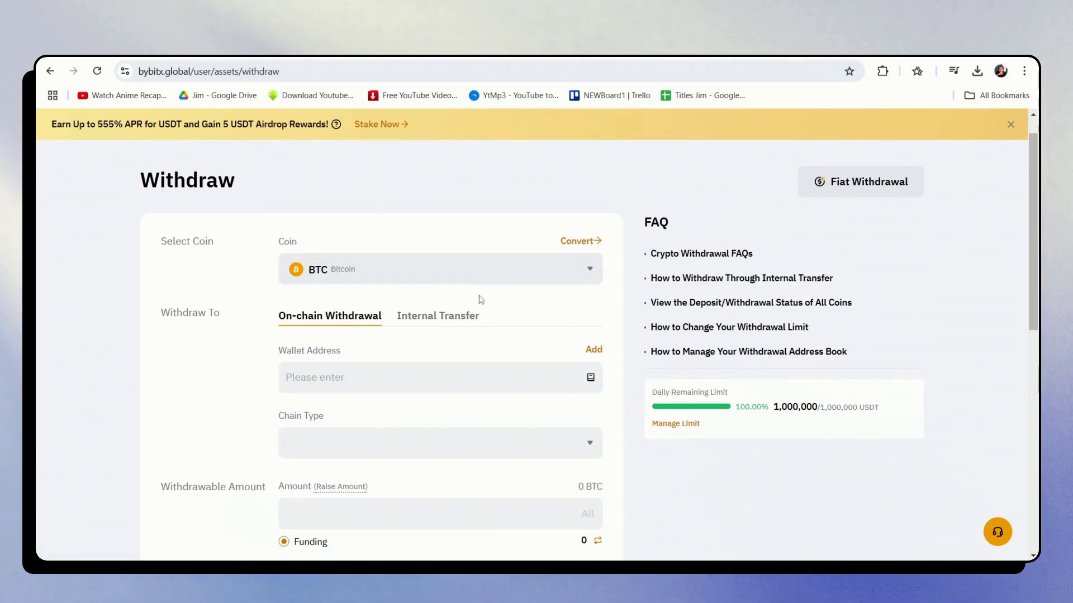
click(469, 272)
click(411, 397)
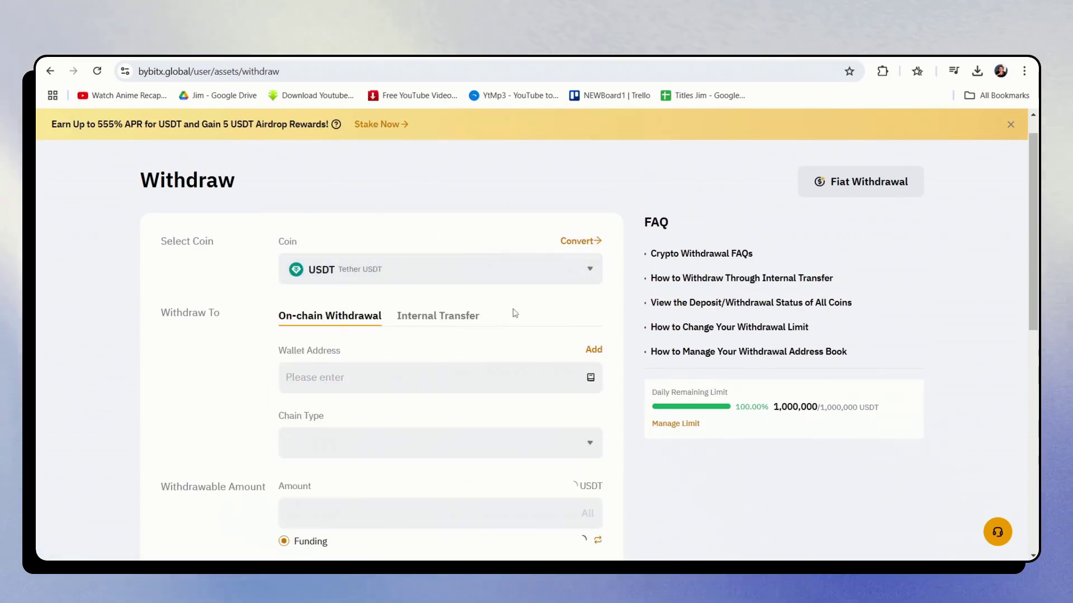
click(436, 376)
text(0x701D25721e2ee8f99E48614663Bb6676467E6ab4)
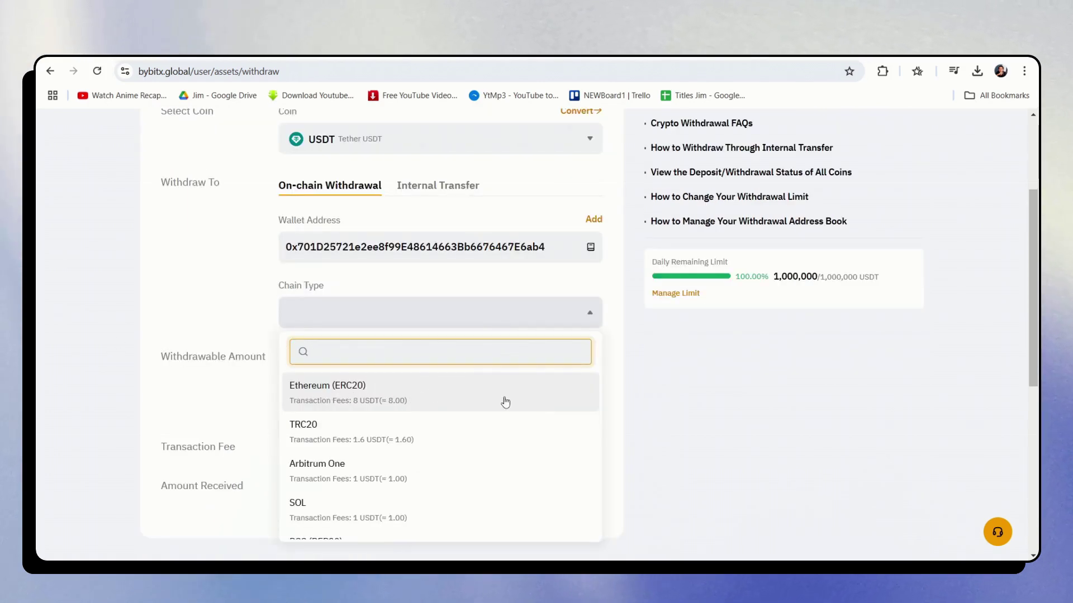
click(430, 398)
scroll(524, 268, down, 3)
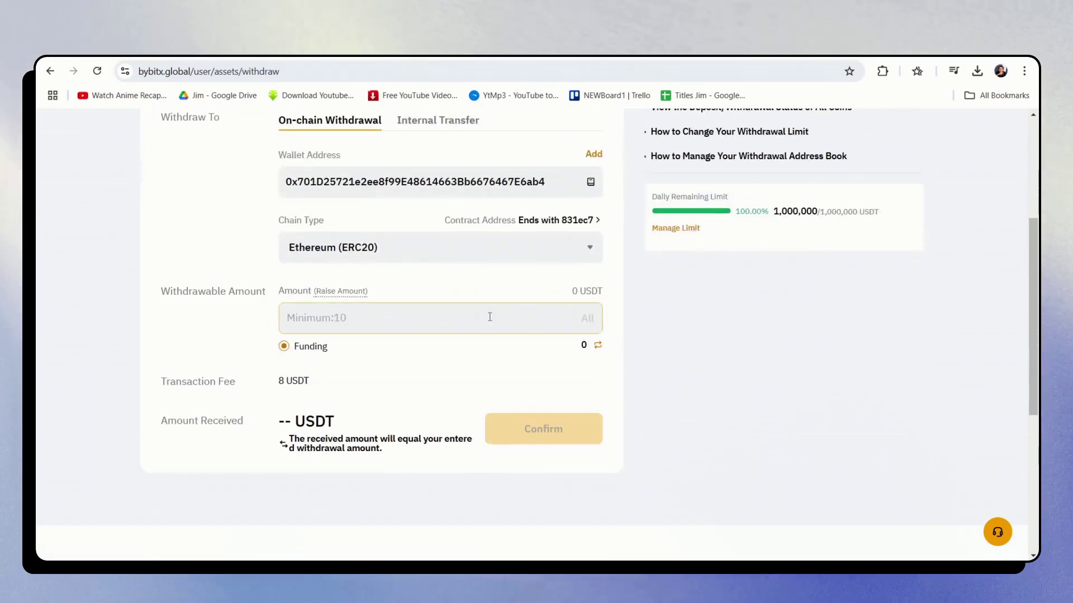
click(489, 314)
text(100)
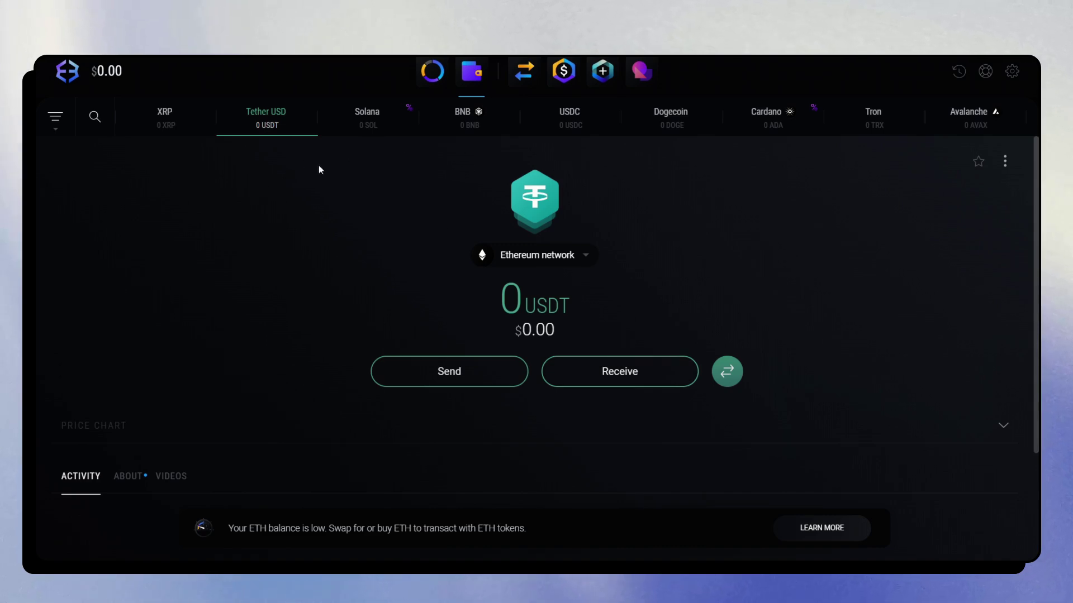
Keep Tether USD on the Ethereum network and start a new USDT send
click(586, 256)
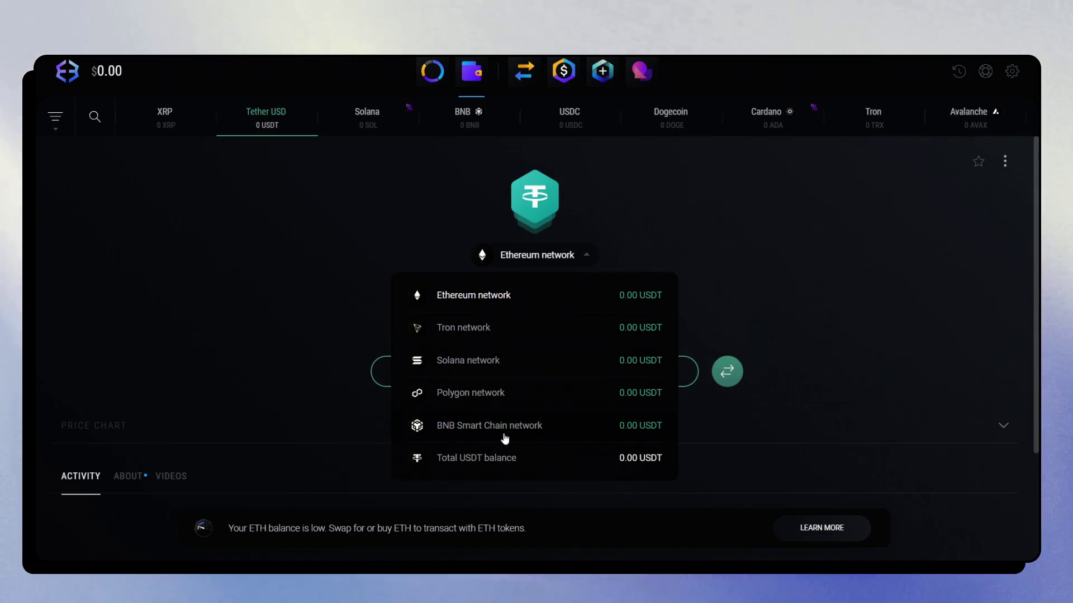
click(729, 245)
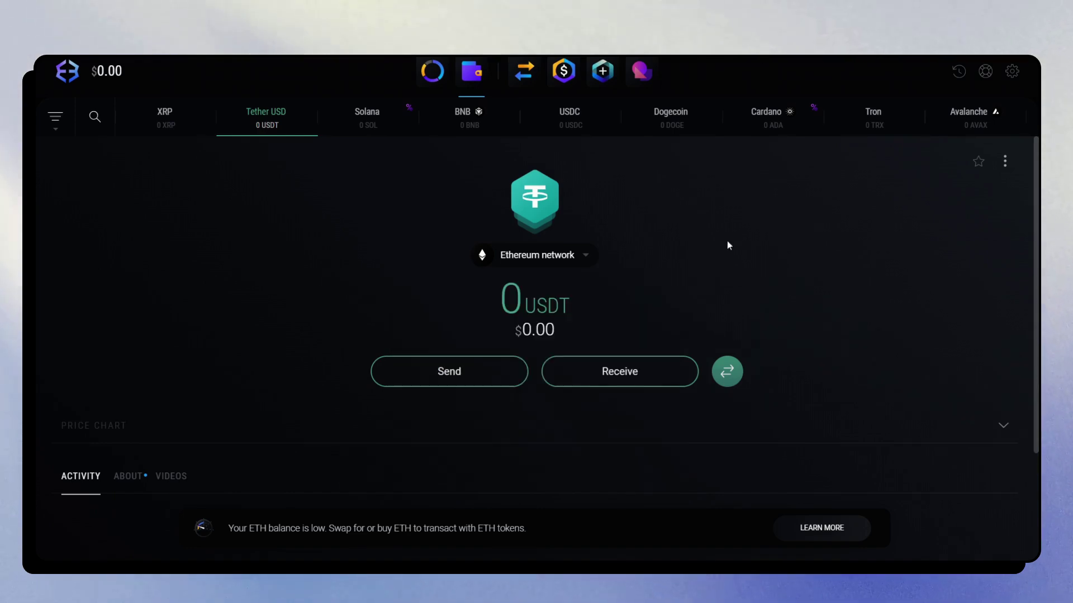
click(458, 377)
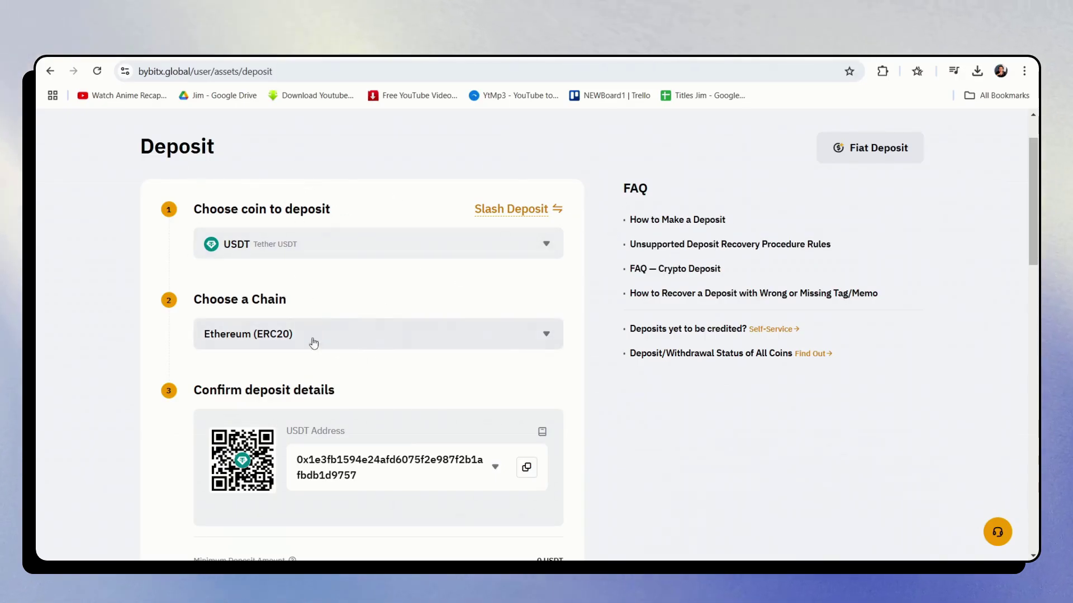
Copy the USDT Ethereum (ERC20) deposit address from Bybit's Deposit page
scroll(399, 321, down, 1)
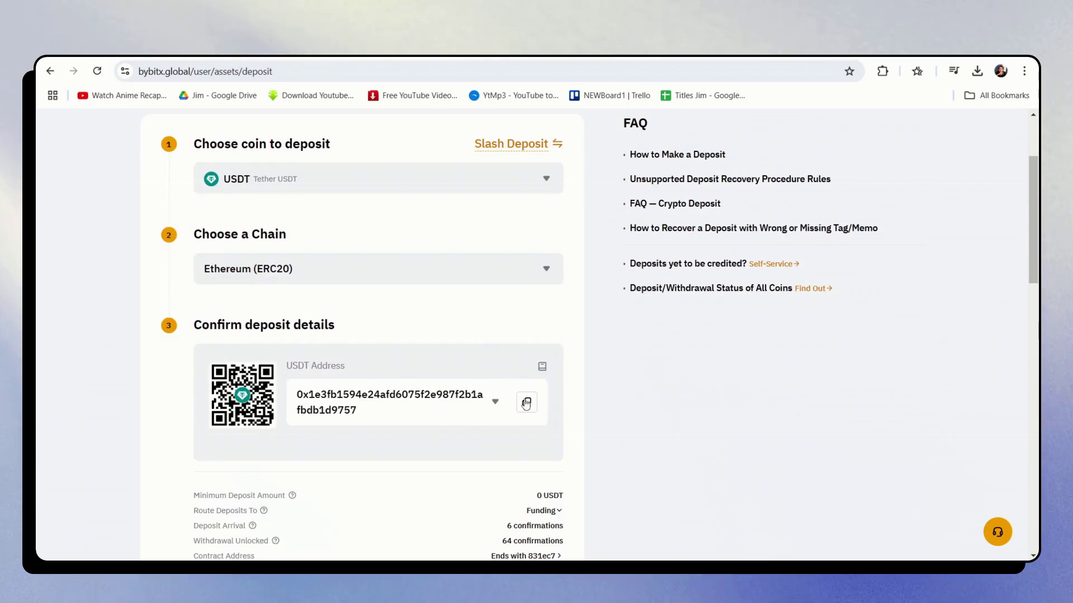
click(526, 405)
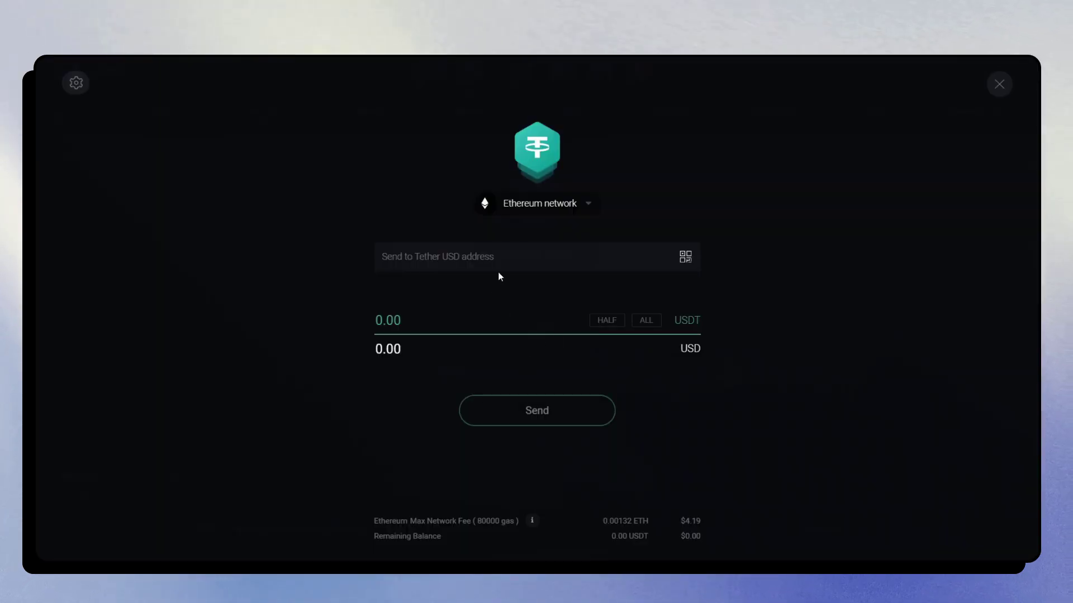
Paste the deposit address, choose ALL USDT, note the 0.001 ETH fee requirement, then close
click(502, 256)
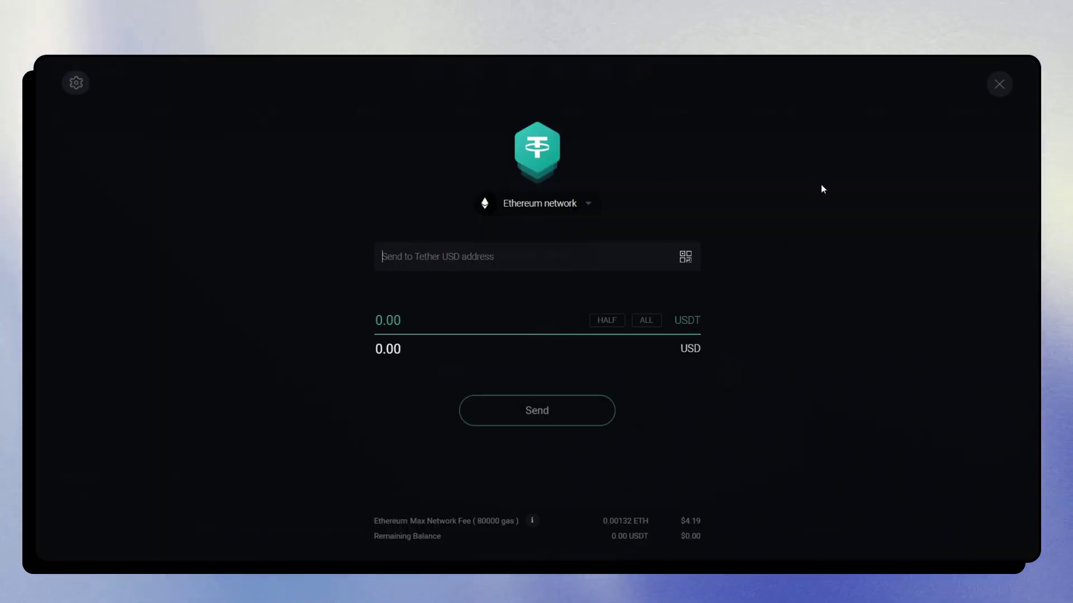
key(ctrl+v)
click(646, 321)
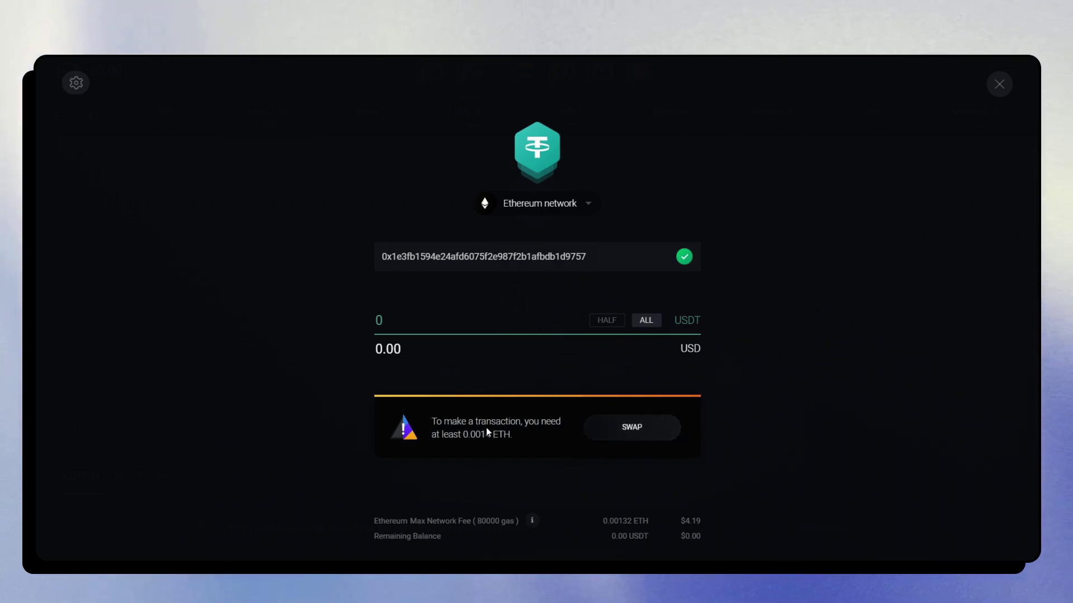
key(Escape)
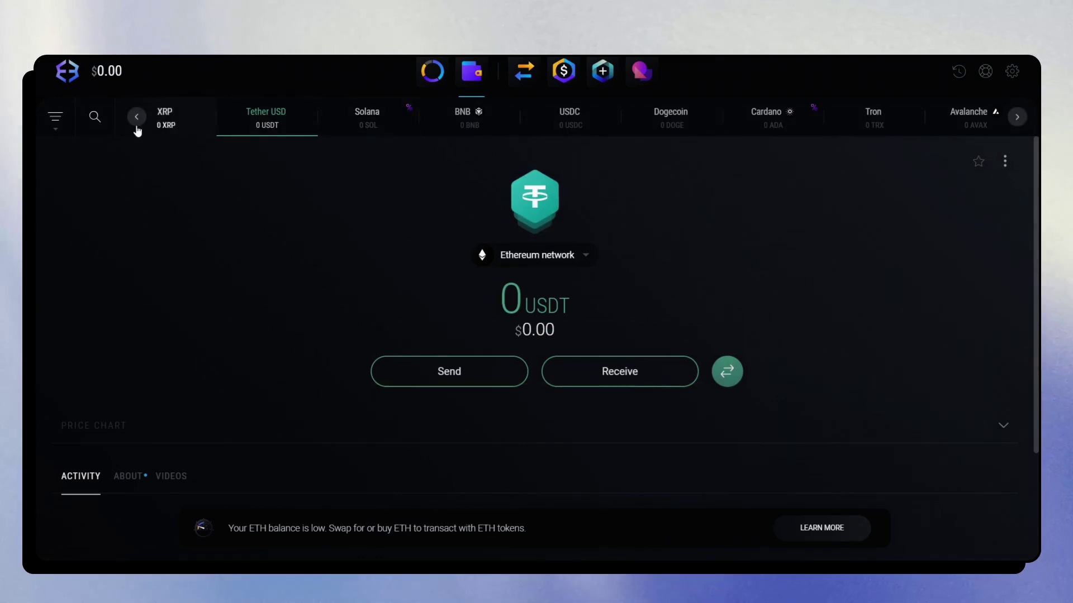
click(135, 118)
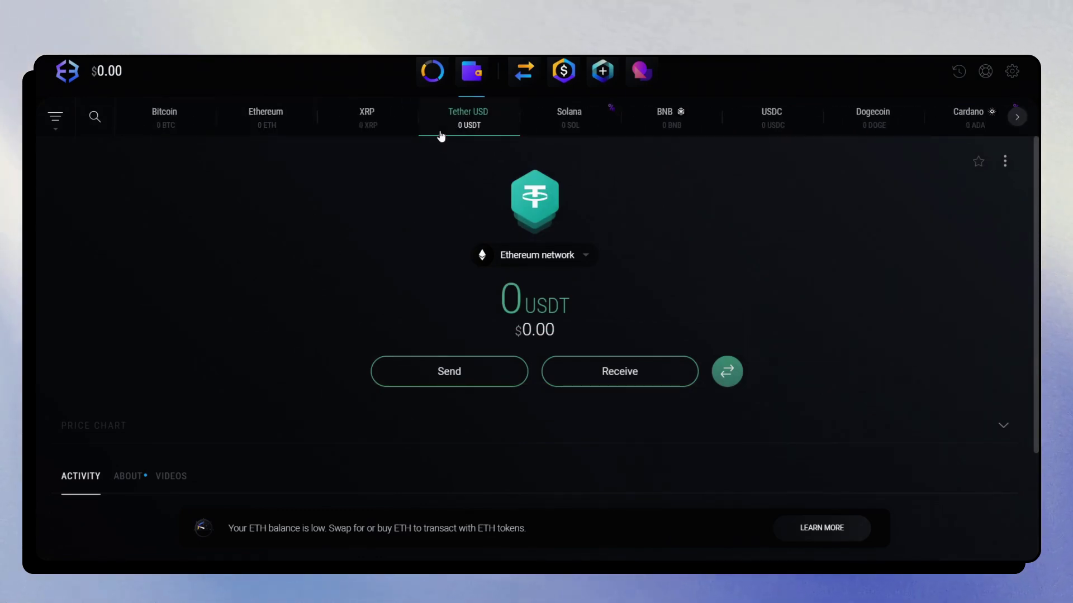
click(283, 133)
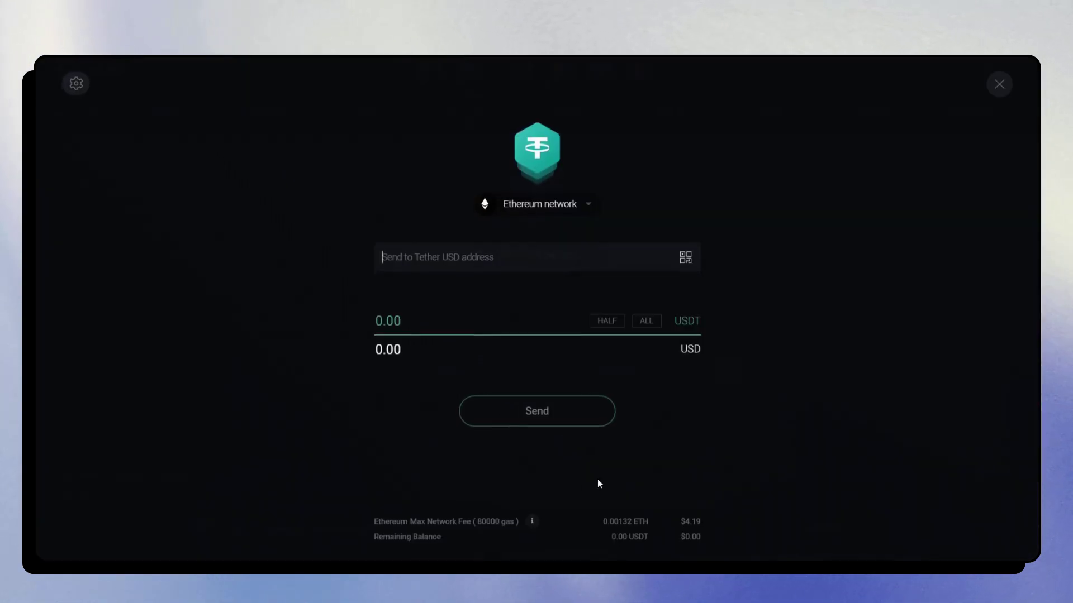
click(577, 205)
click(657, 191)
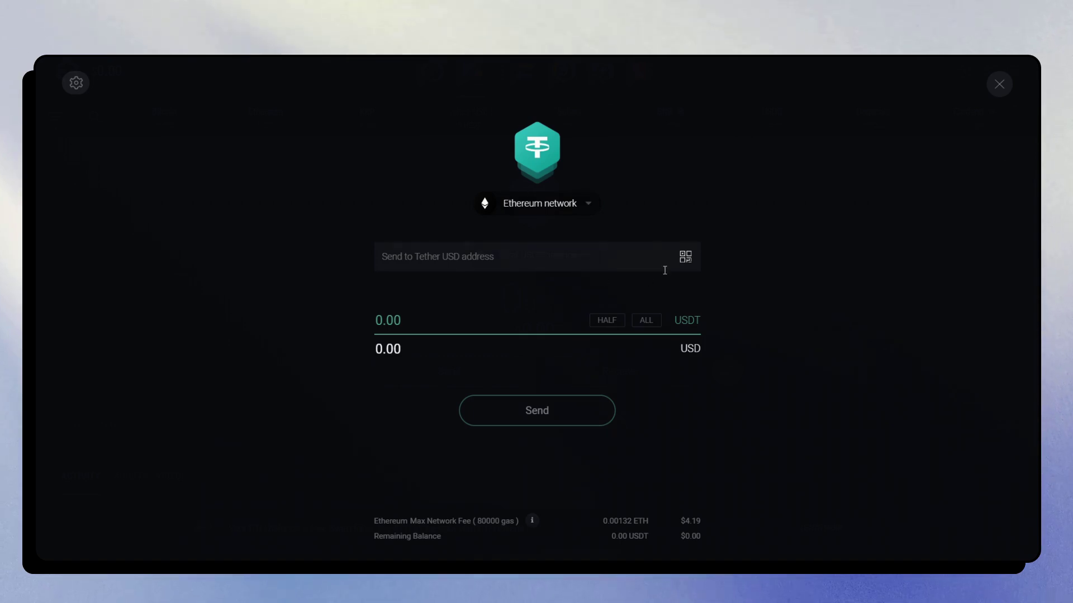
key(Escape)
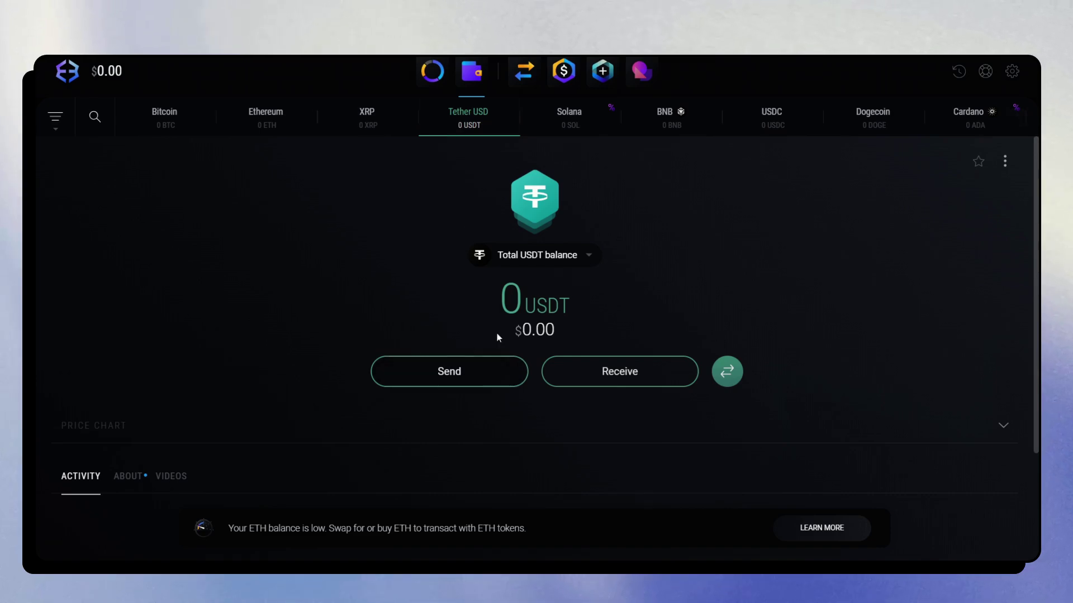
Open Swap and continue past the third-party notice to the USDT-to-ETH exchange form
click(531, 69)
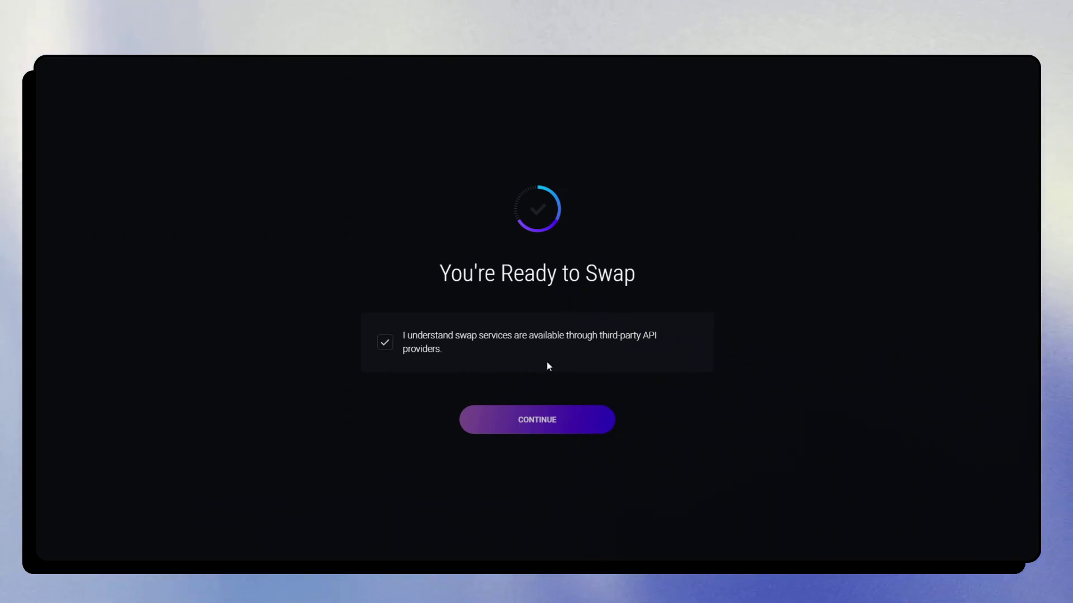
click(553, 420)
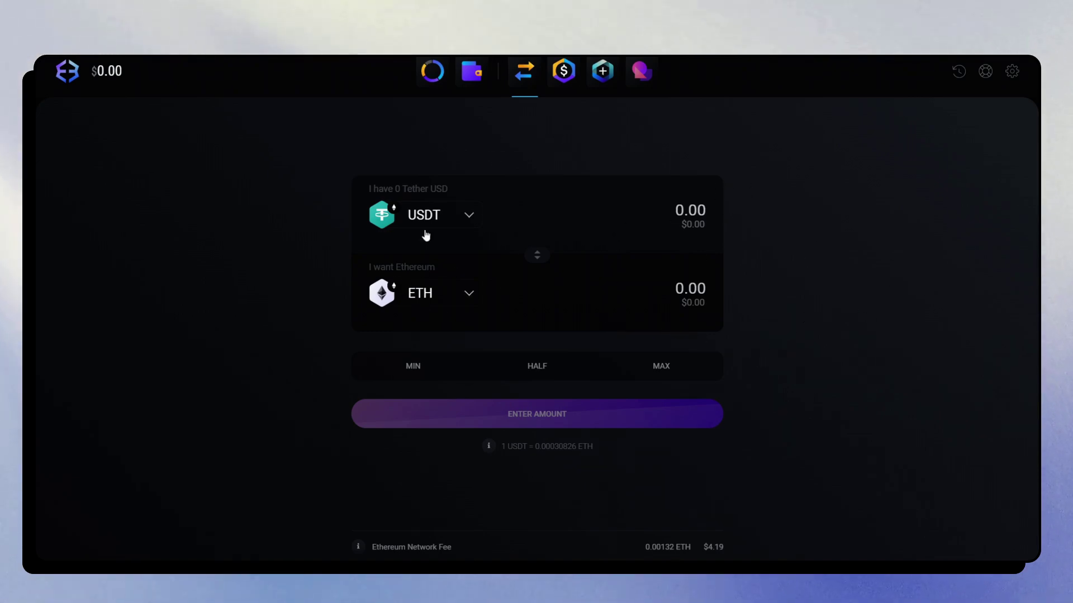
Leave the exchange page via the Tether USD wallet and the Buy and Sell page
click(471, 73)
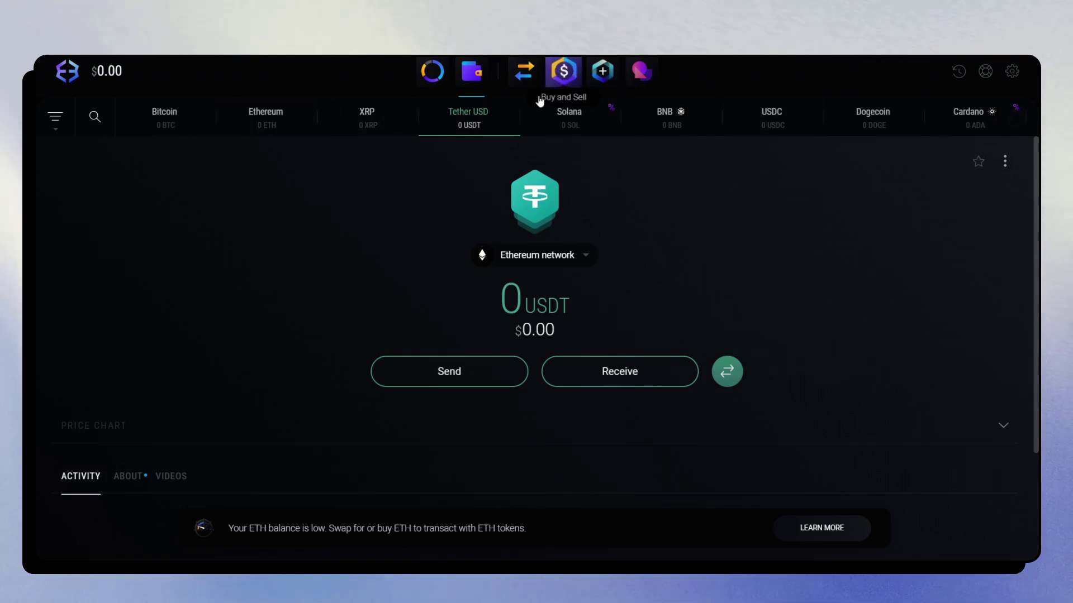
click(564, 68)
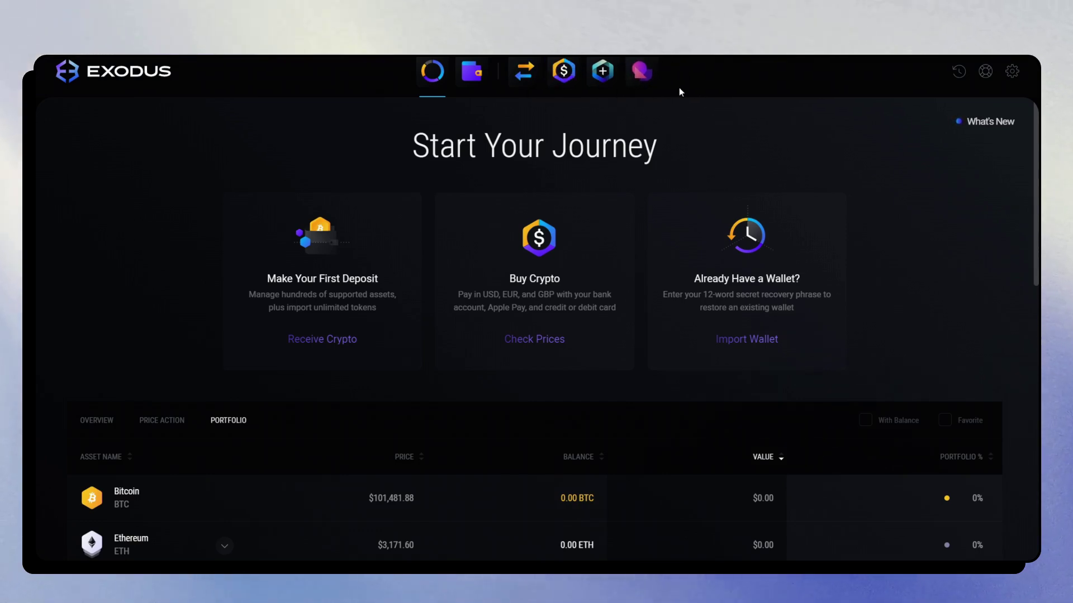
Browse the Staking Rewards asset cards, such as Solana at 6.70% and Cosmos at 14.75% APY
click(614, 73)
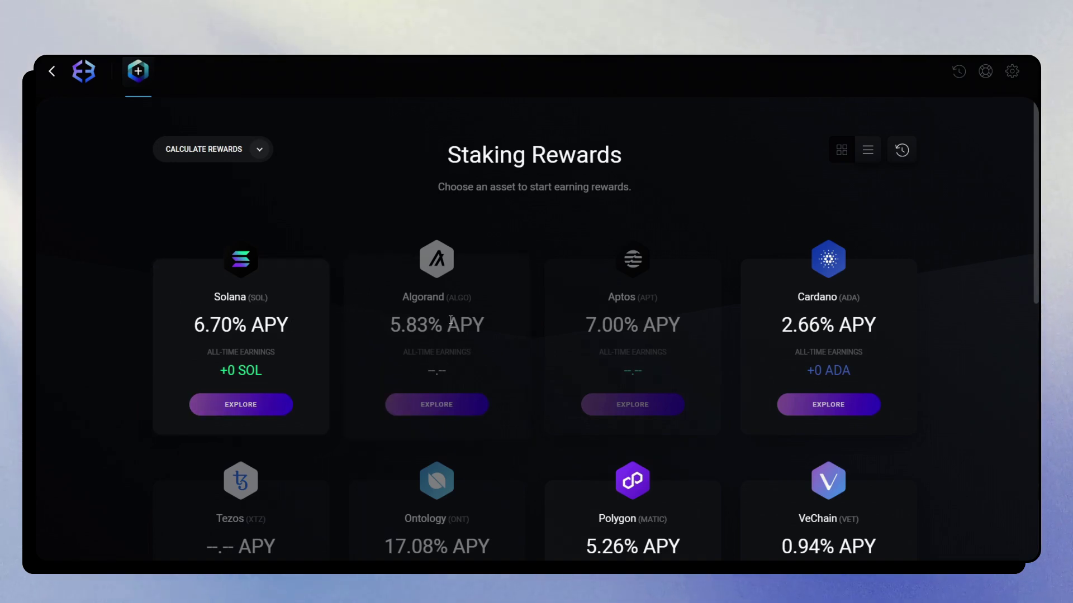
scroll(623, 249, down, 2)
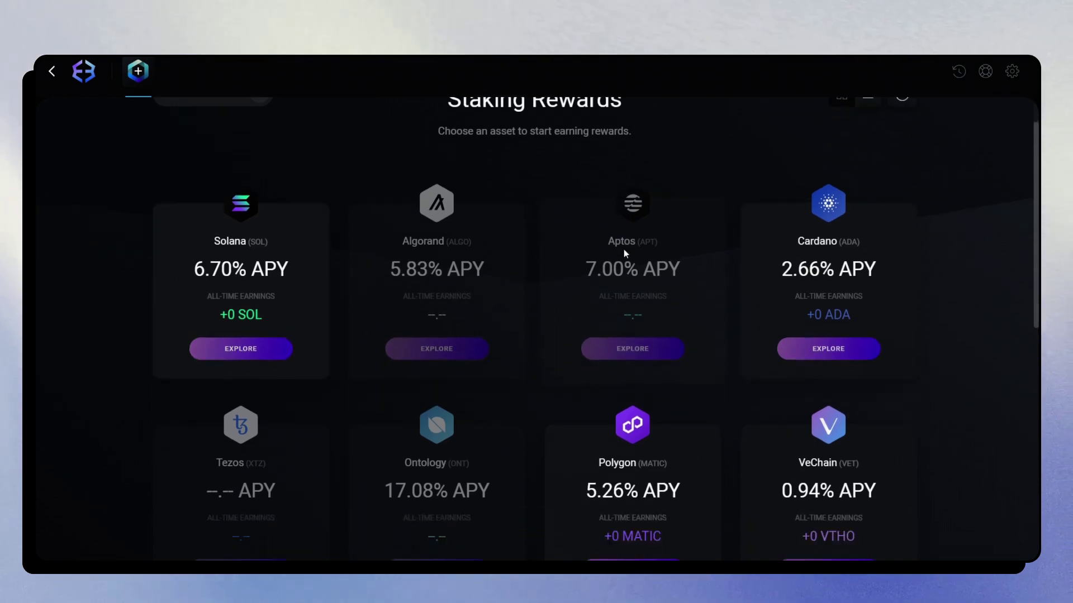
scroll(766, 220, up, 2)
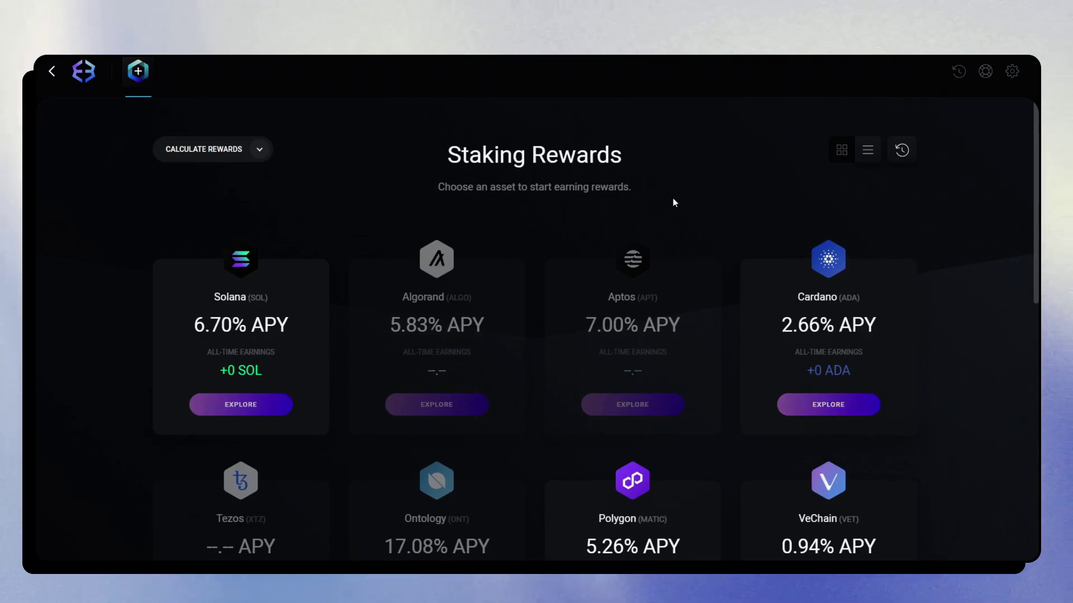
scroll(672, 199, down, 2)
scroll(726, 202, down, 2)
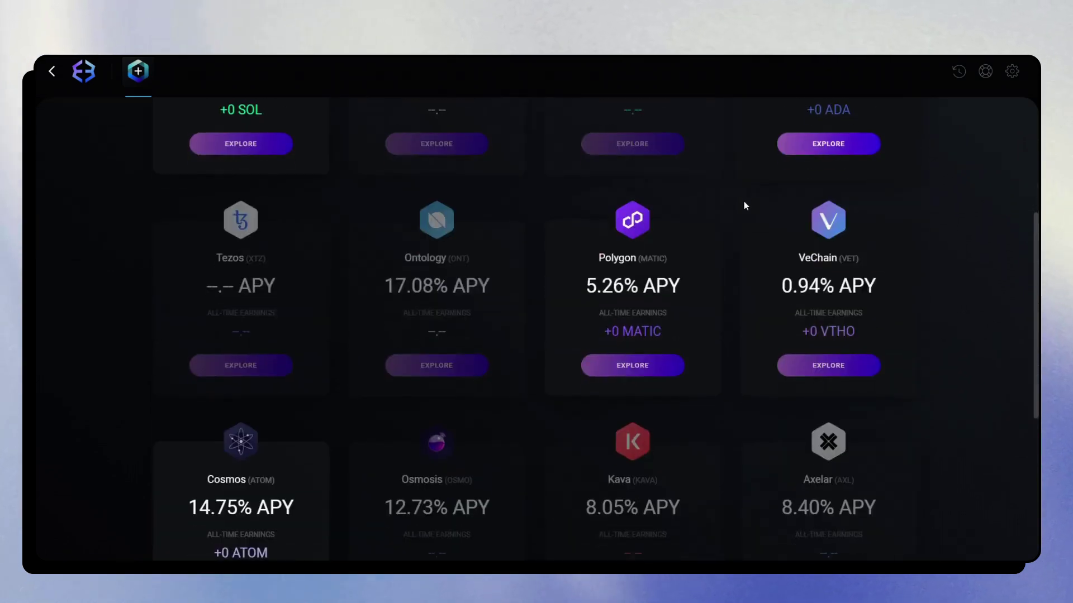
scroll(743, 202, up, 4)
scroll(624, 244, down, 5)
scroll(654, 226, down, 5)
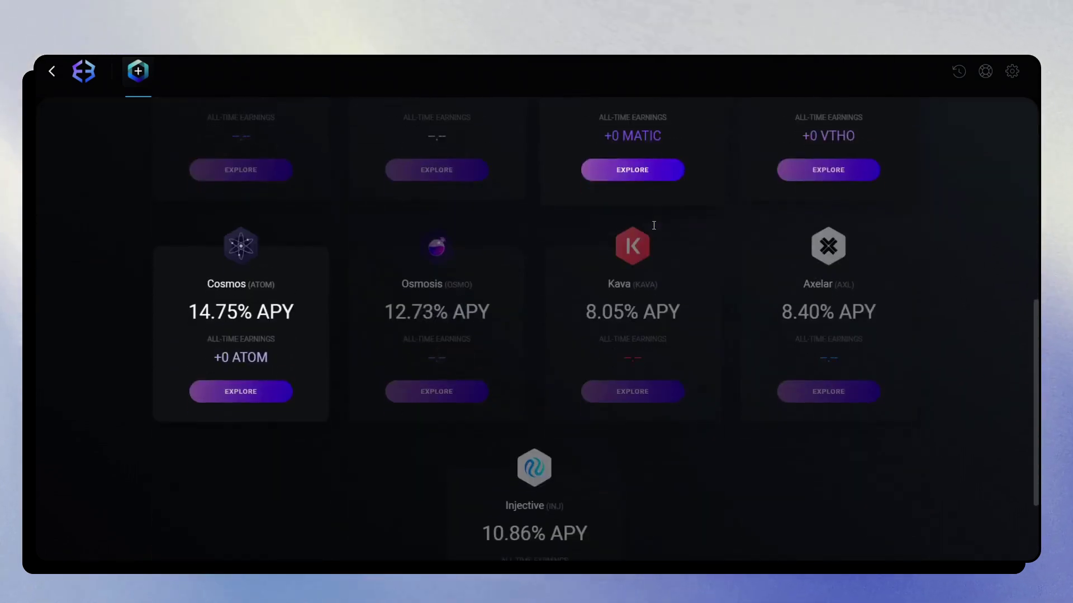
scroll(481, 307, up, 7)
scroll(483, 304, up, 3)
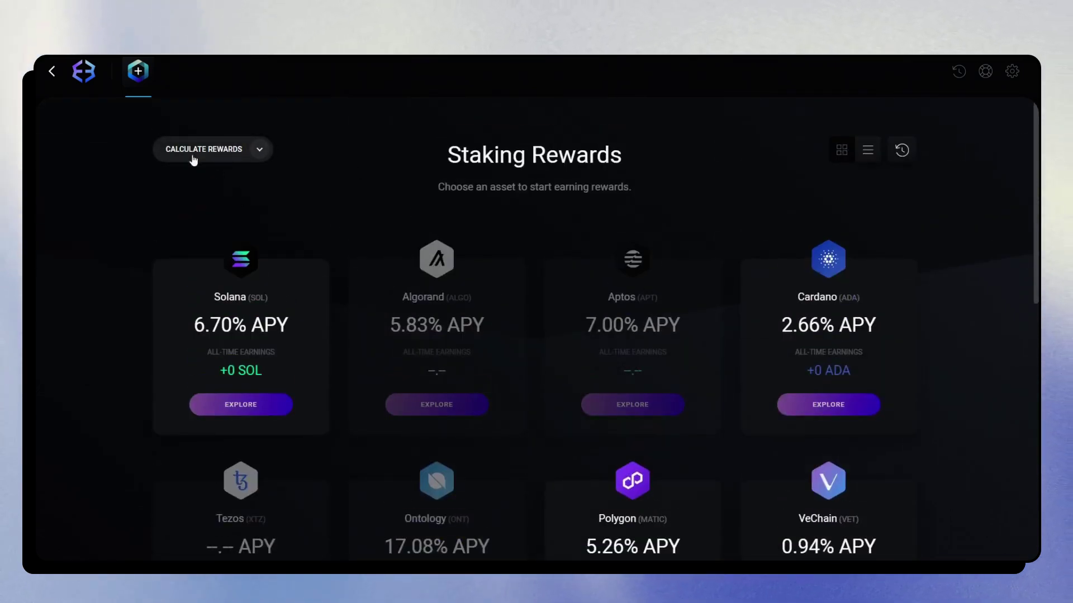
In the rewards calculator, set the deposit to 23,400 SOL and the term to 14 months
click(224, 155)
scroll(411, 196, down, 2)
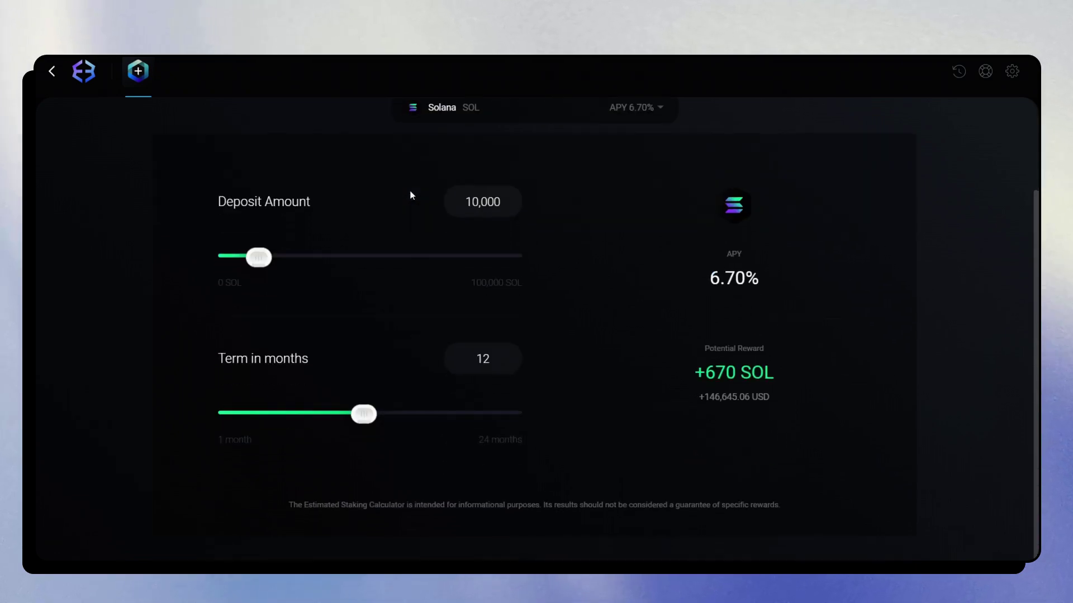
scroll(681, 232, up, 1)
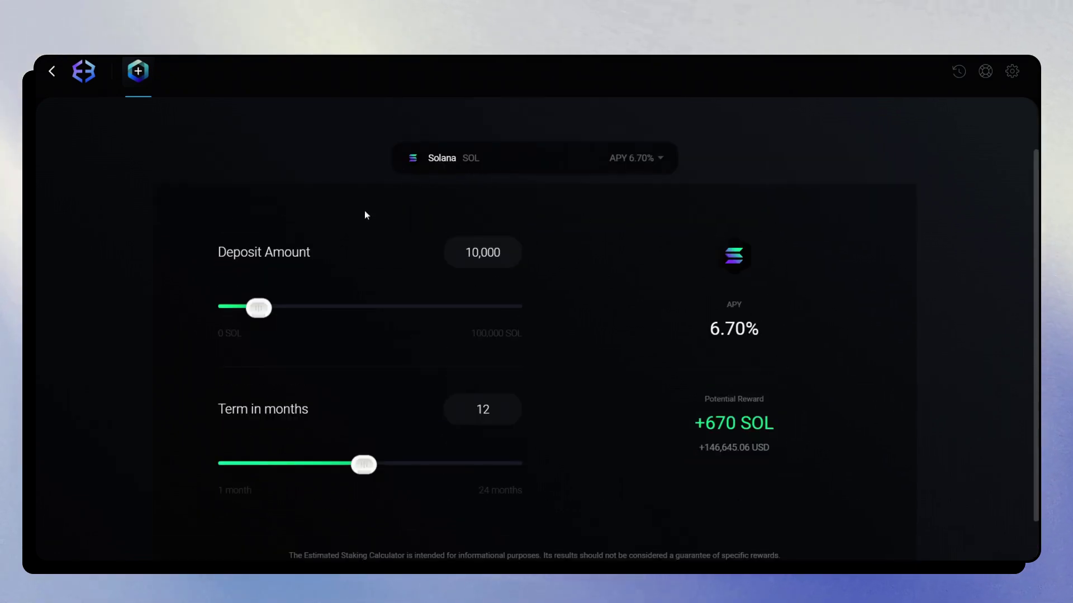
drag(273, 310, 309, 309)
scroll(444, 377, down, 1)
mouse_move(364, 414)
mouse_down()
mouse_move(328, 414)
mouse_move(364, 414)
mouse_up()
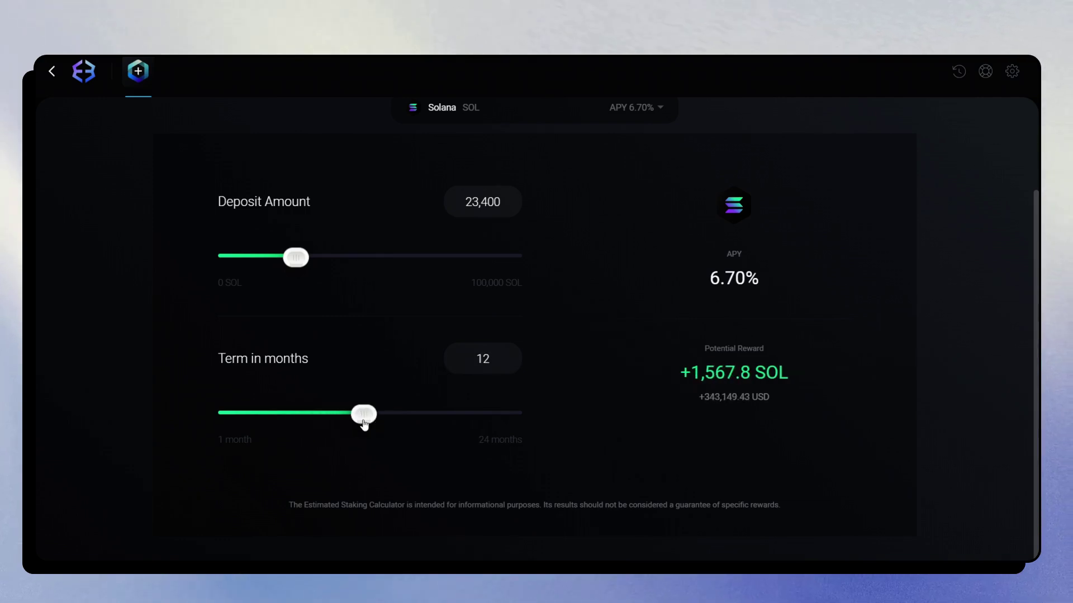
scroll(385, 265, up, 1)
scroll(383, 266, down, 1)
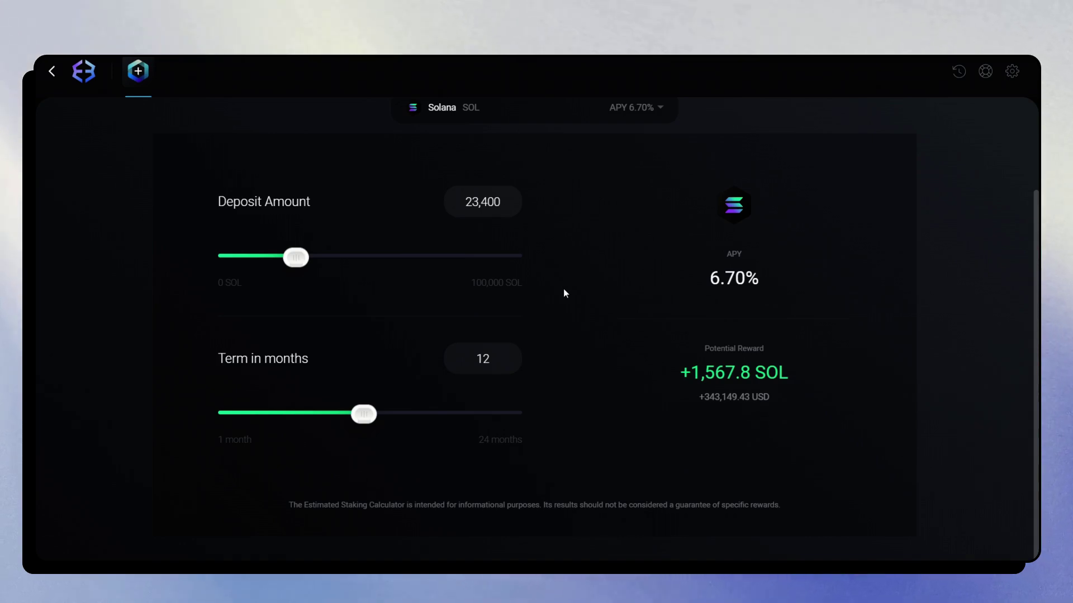
scroll(564, 289, up, 1)
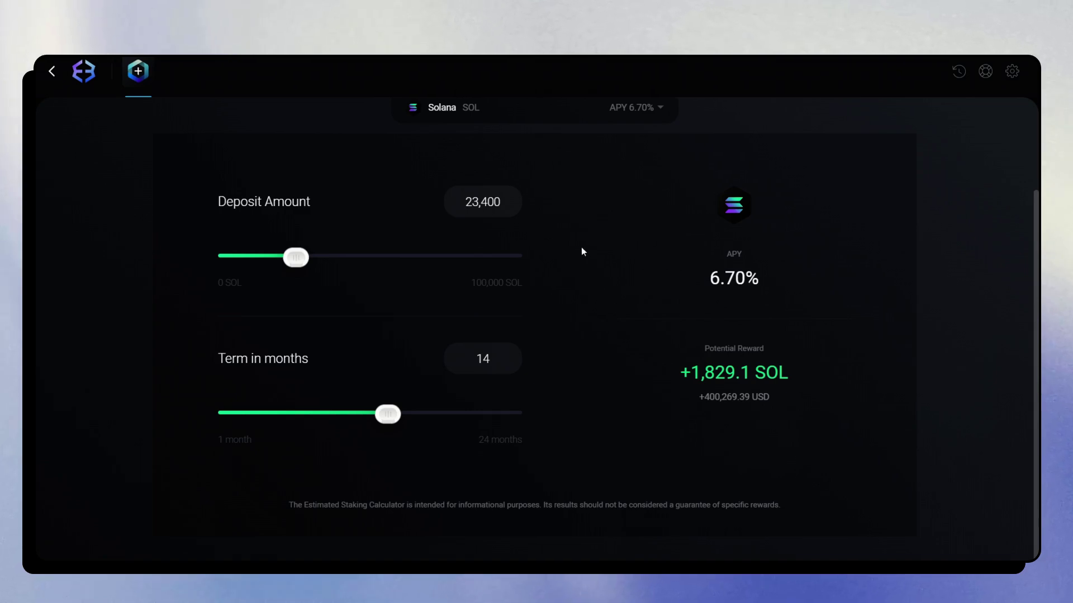
scroll(648, 201, up, 2)
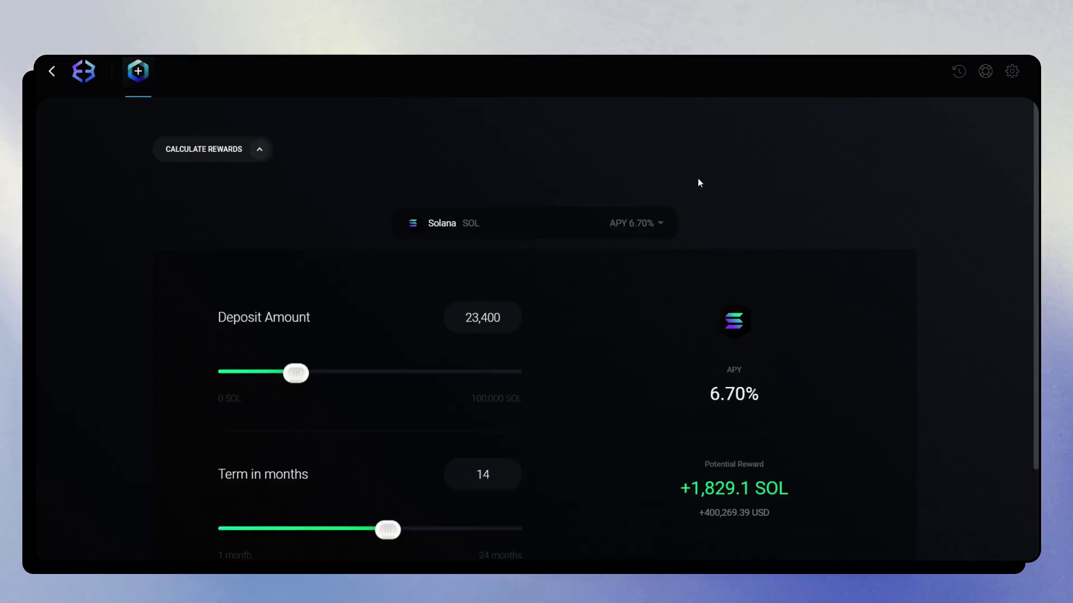
Go to the Devices settings page, try Sync, and dismiss the Unlock Your Wallet prompt
click(1011, 70)
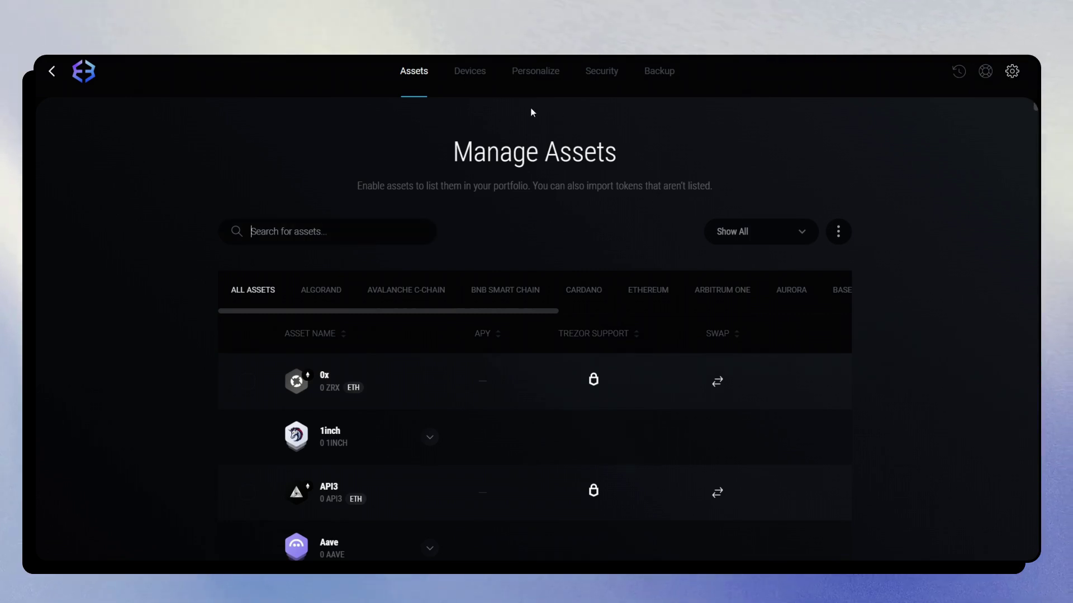
click(463, 73)
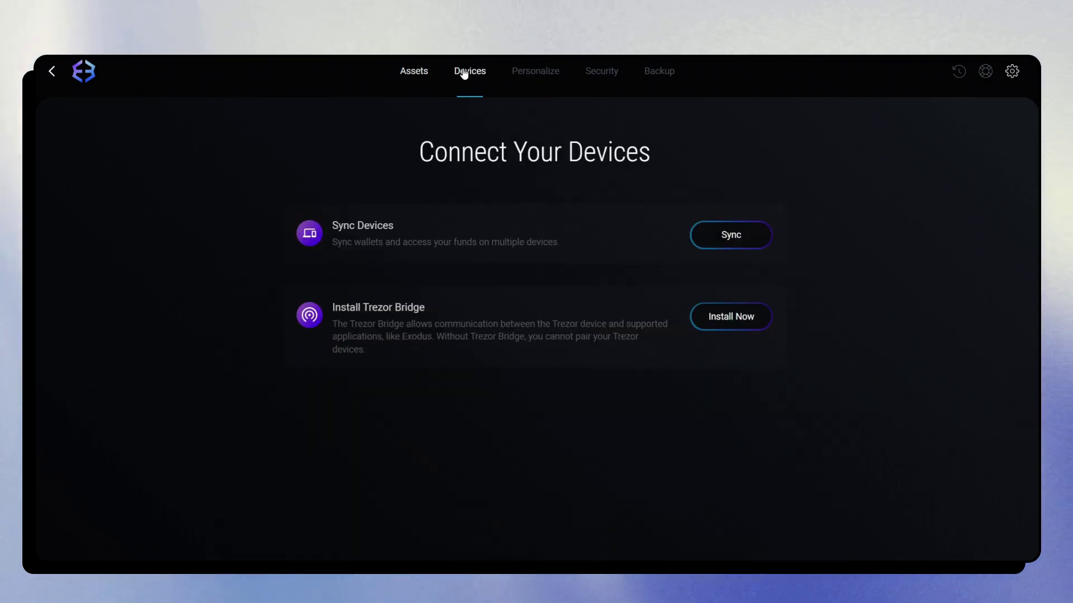
click(724, 235)
click(410, 335)
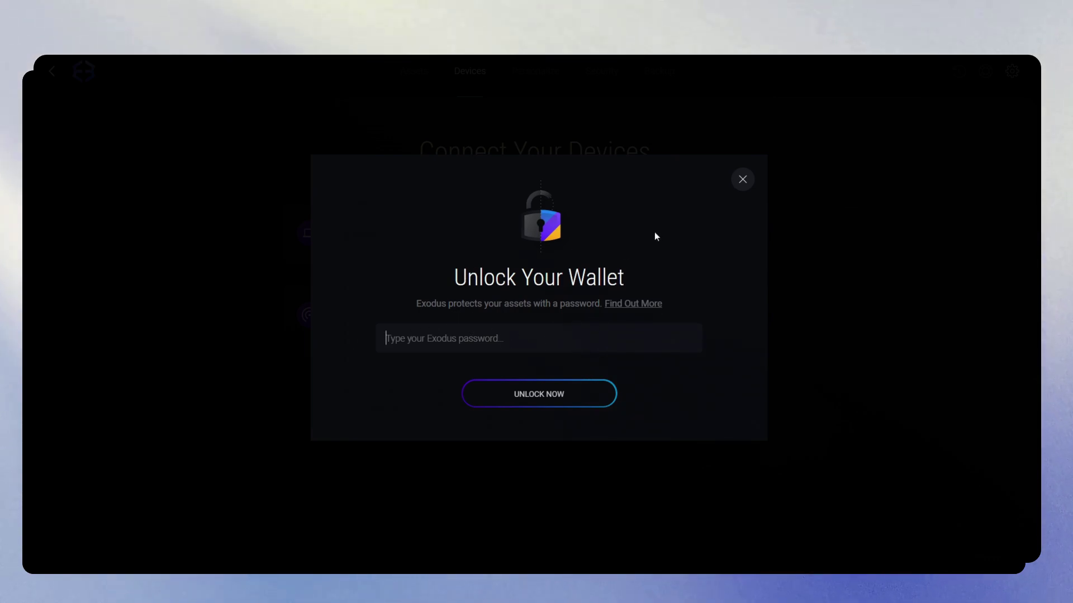
click(743, 179)
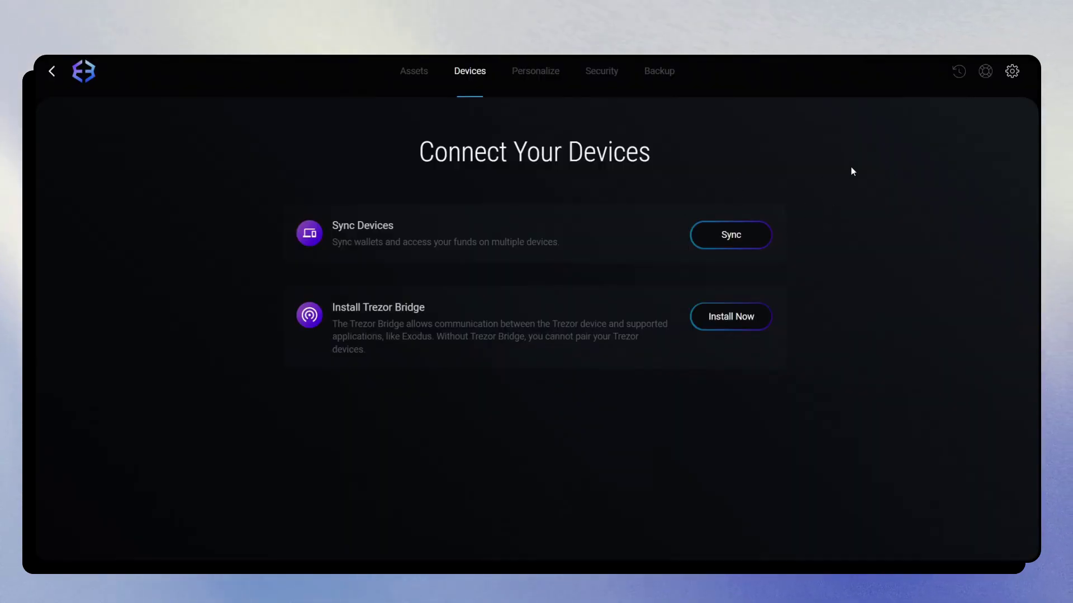